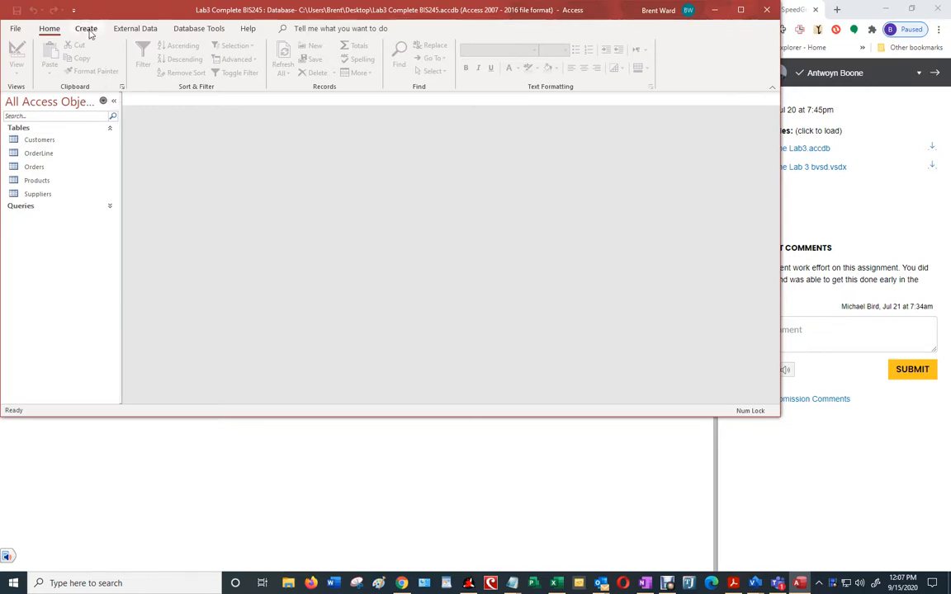
Create a new query in Design view, add the Customers table, and enlarge its field list until all fields fit
{"action": "left_click", "coordinate": [87, 29]}
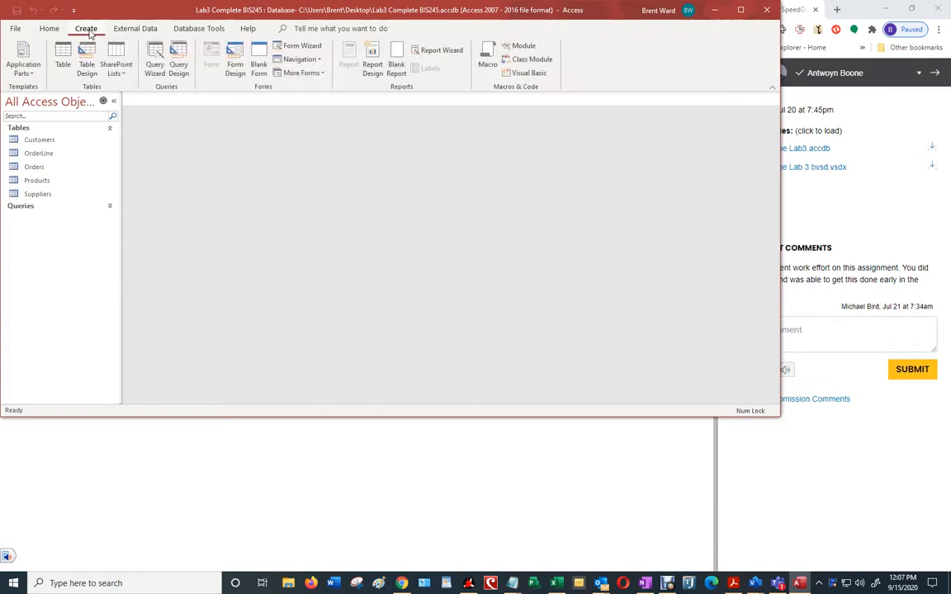
{"action": "left_click", "coordinate": [177, 59]}
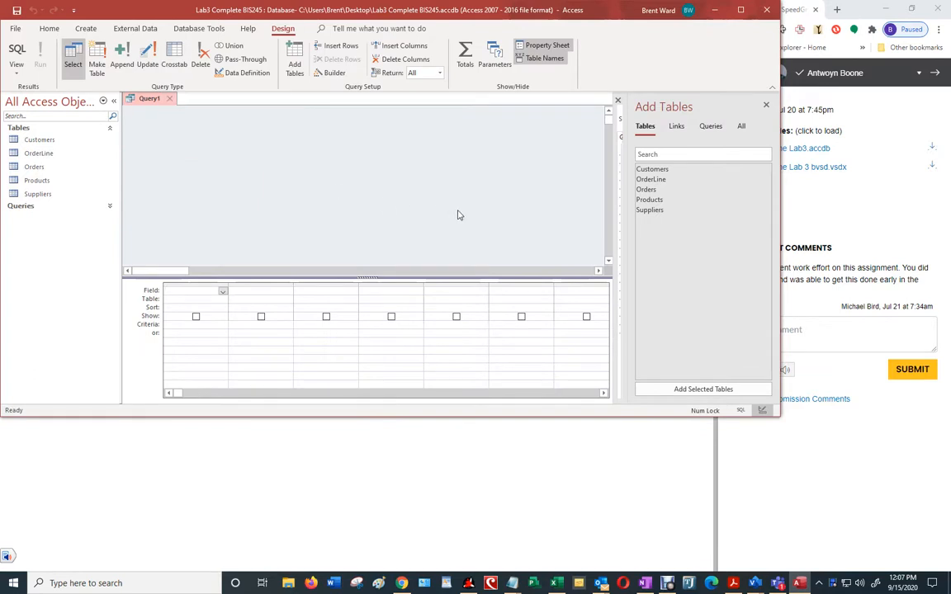
{"action": "right_click", "coordinate": [243, 145]}
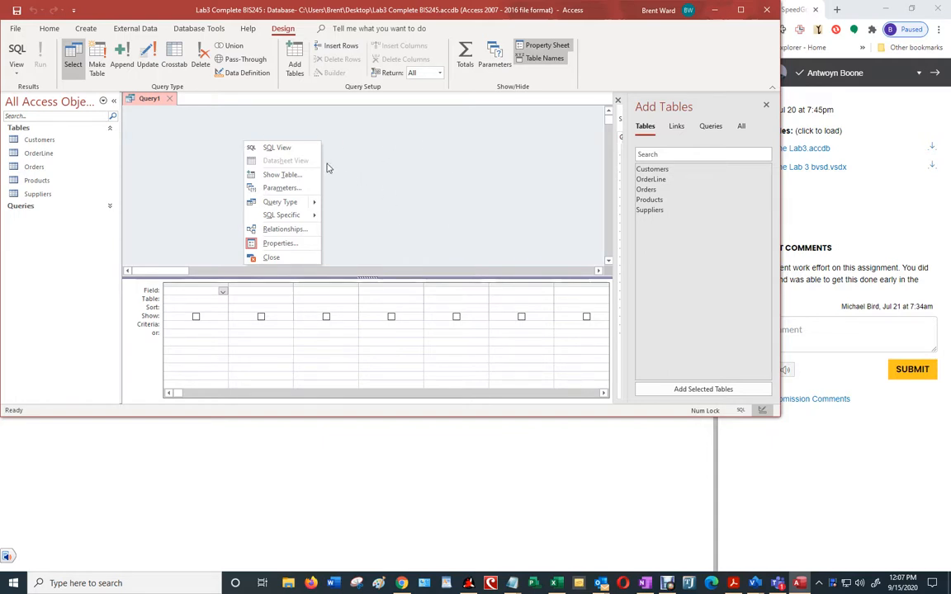
{"action": "left_click", "coordinate": [278, 175]}
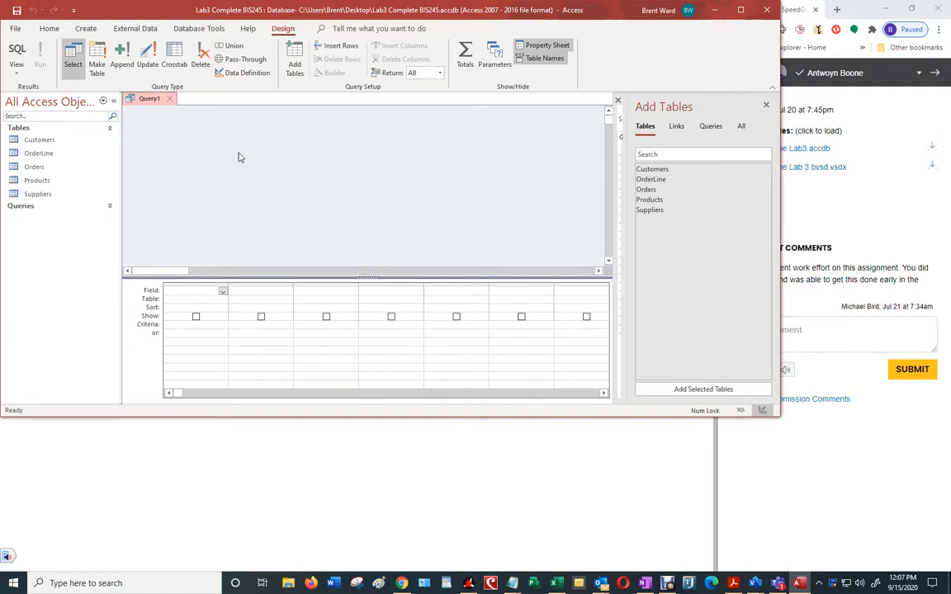
{"action": "right_click", "coordinate": [238, 157]}
{"action": "left_click", "coordinate": [272, 185]}
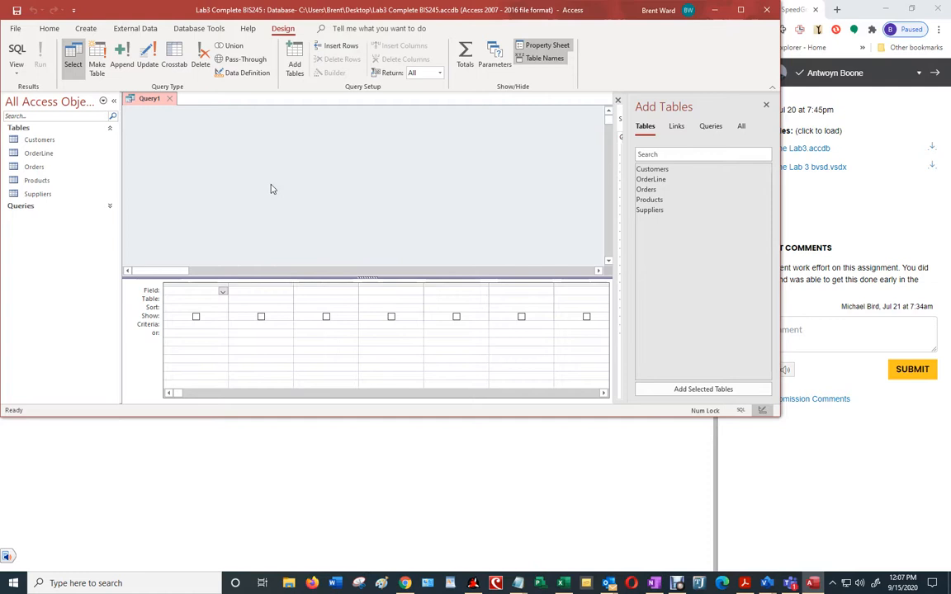
{"action": "double_click", "coordinate": [649, 170]}
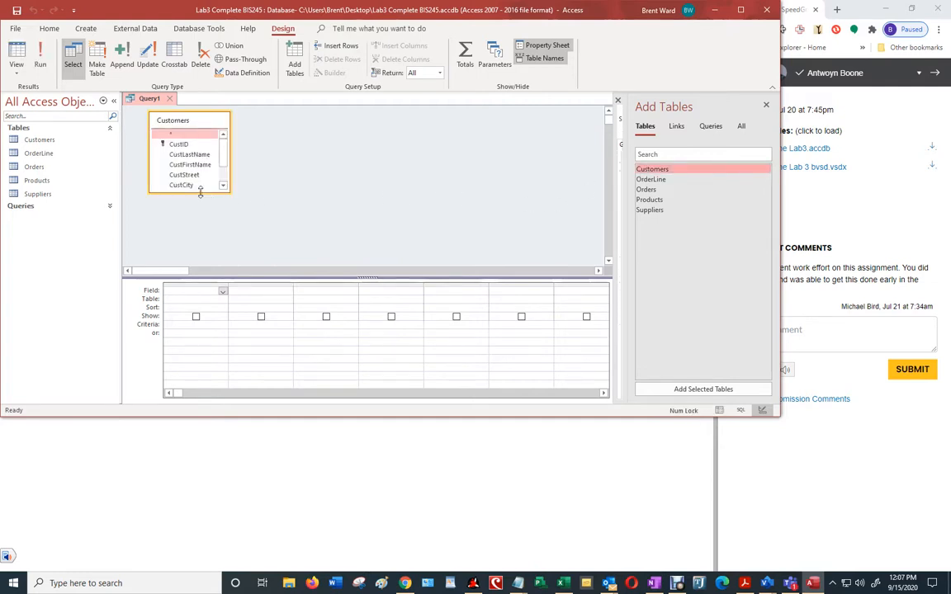
{"action": "left_click_drag", "start_coordinate": [200, 192], "coordinate": [197, 225]}
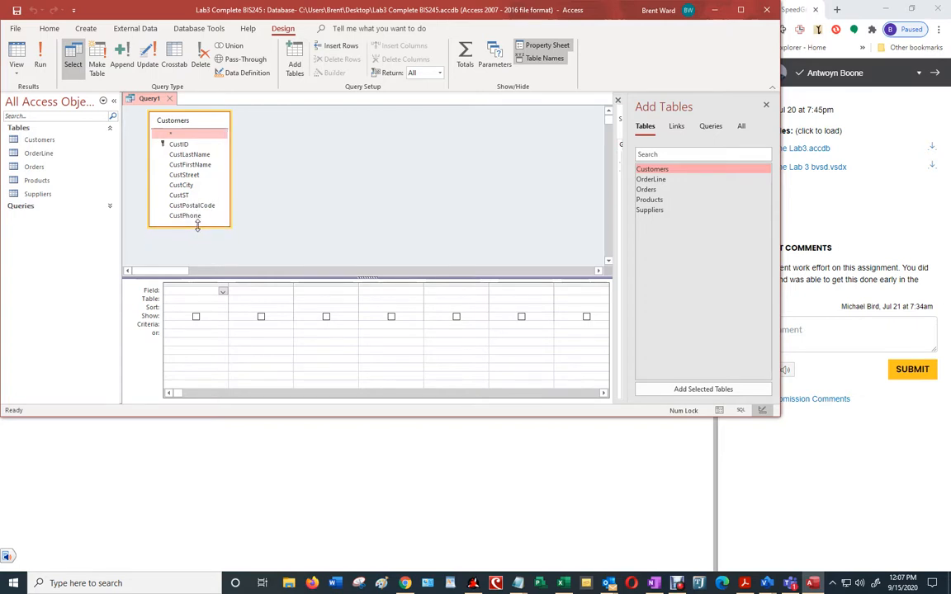
Add the CustID, CustLastName, CustFirstName and CustPhone fields from Customers to the first four columns of the query grid
{"action": "left_click", "coordinate": [223, 292]}
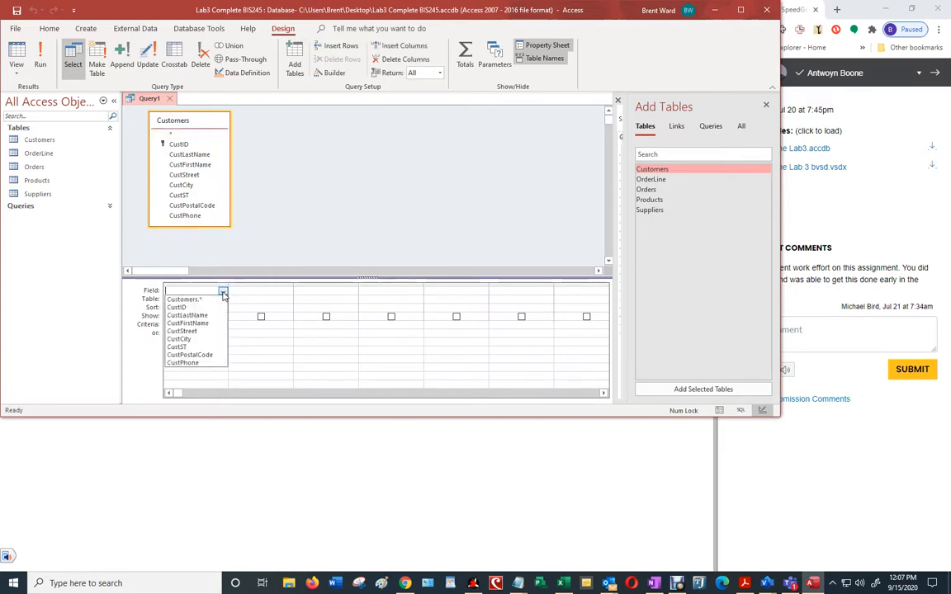
{"action": "left_click", "coordinate": [176, 307]}
{"action": "left_click", "coordinate": [278, 291]}
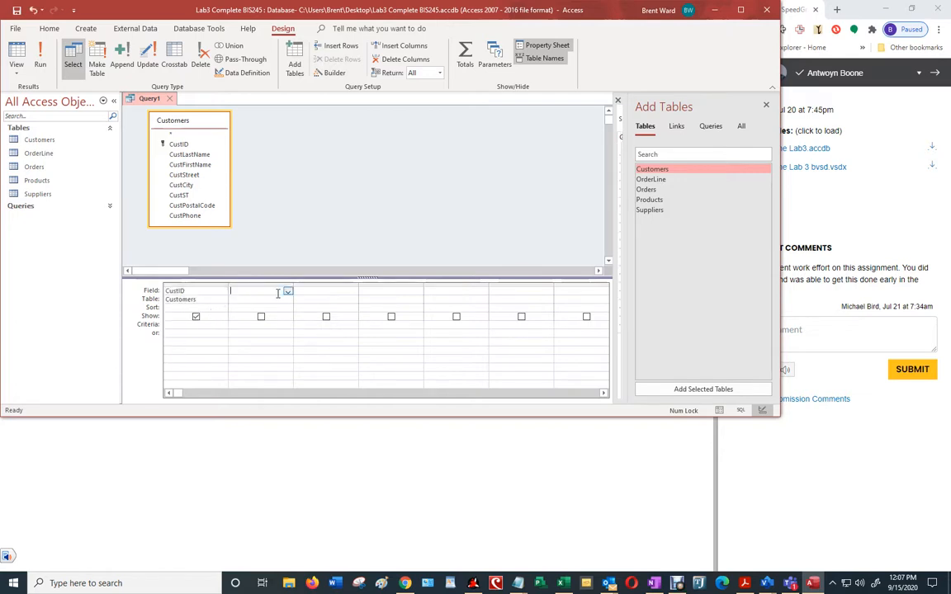
{"action": "left_click", "coordinate": [287, 291]}
{"action": "left_click", "coordinate": [247, 315]}
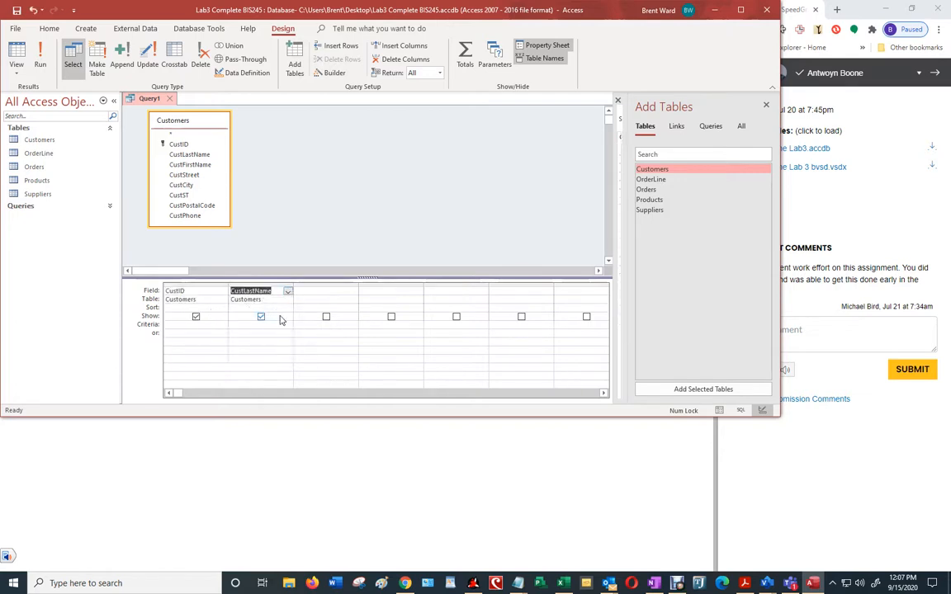
{"action": "left_click", "coordinate": [315, 292]}
{"action": "left_click", "coordinate": [352, 291]}
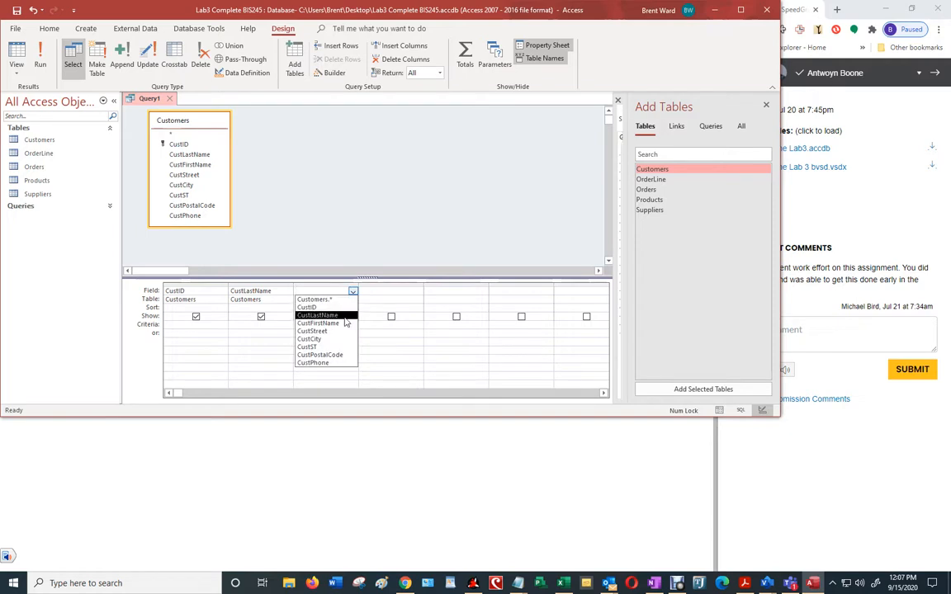
{"action": "left_click", "coordinate": [342, 322]}
{"action": "left_click", "coordinate": [387, 291]}
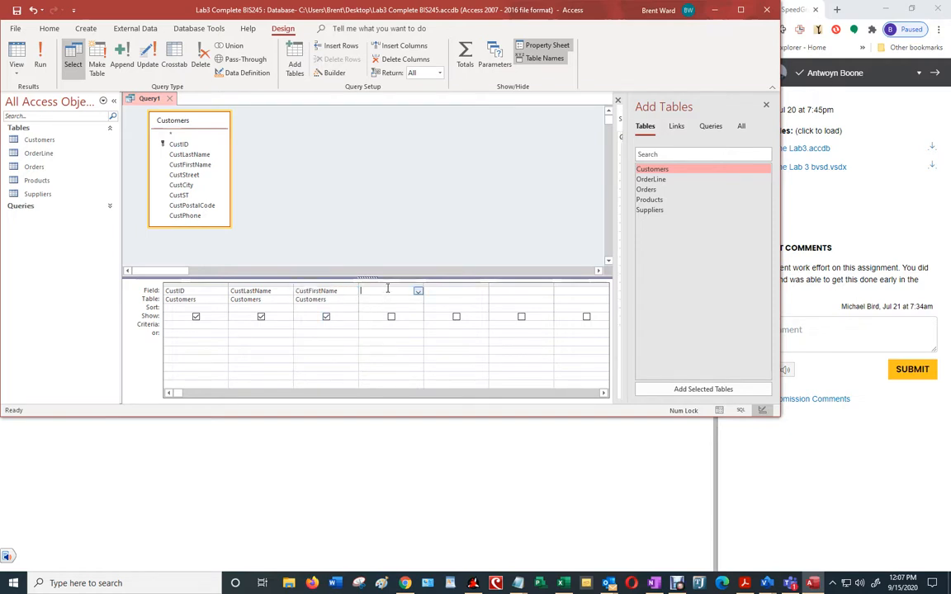
{"action": "left_click", "coordinate": [417, 291]}
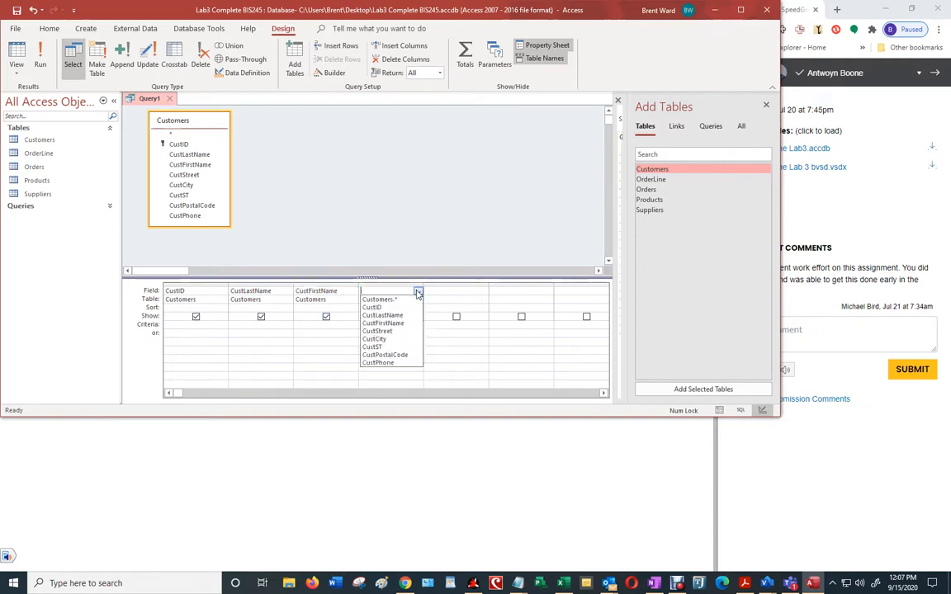
{"action": "left_click", "coordinate": [402, 363]}
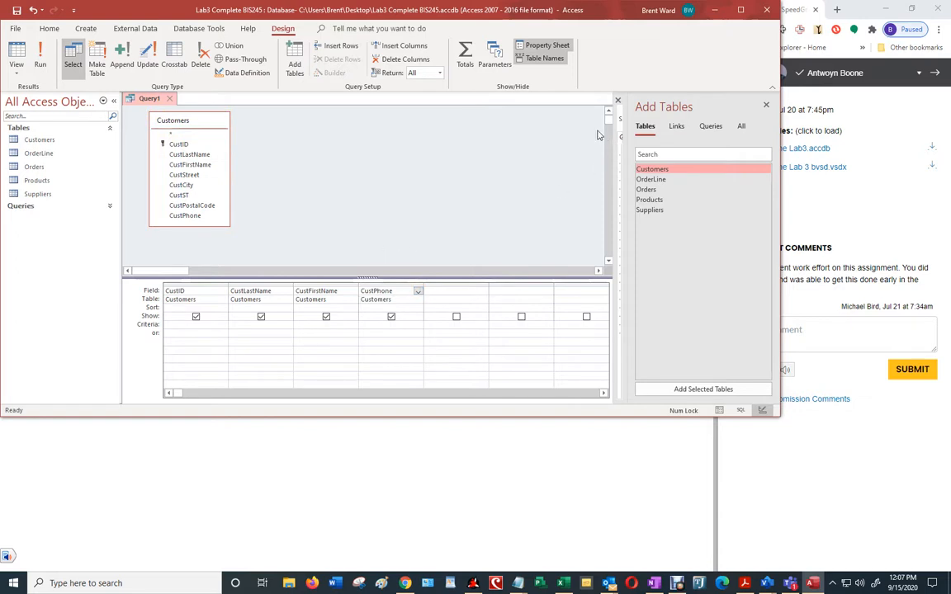
{"action": "left_click", "coordinate": [170, 99]}
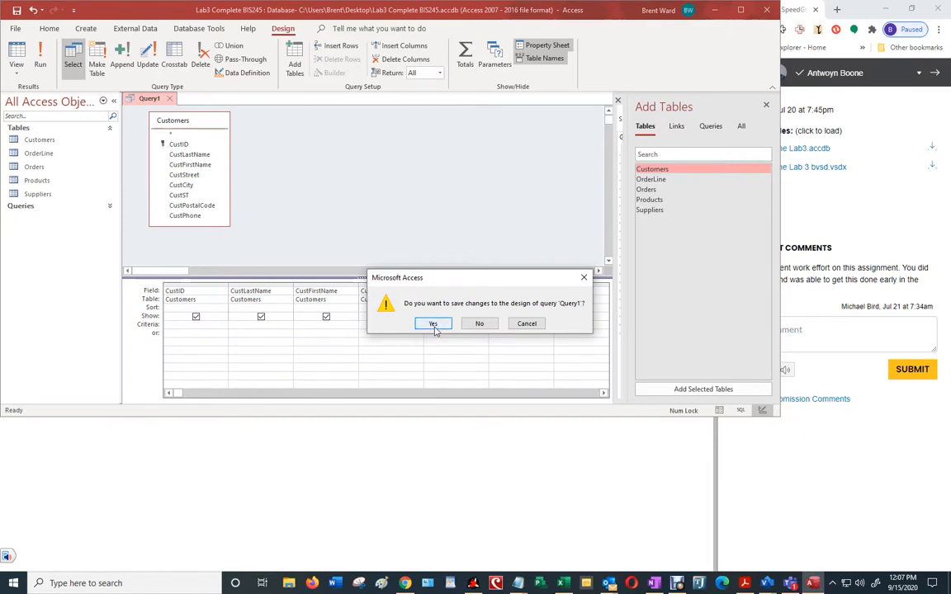
{"action": "left_click", "coordinate": [526, 323]}
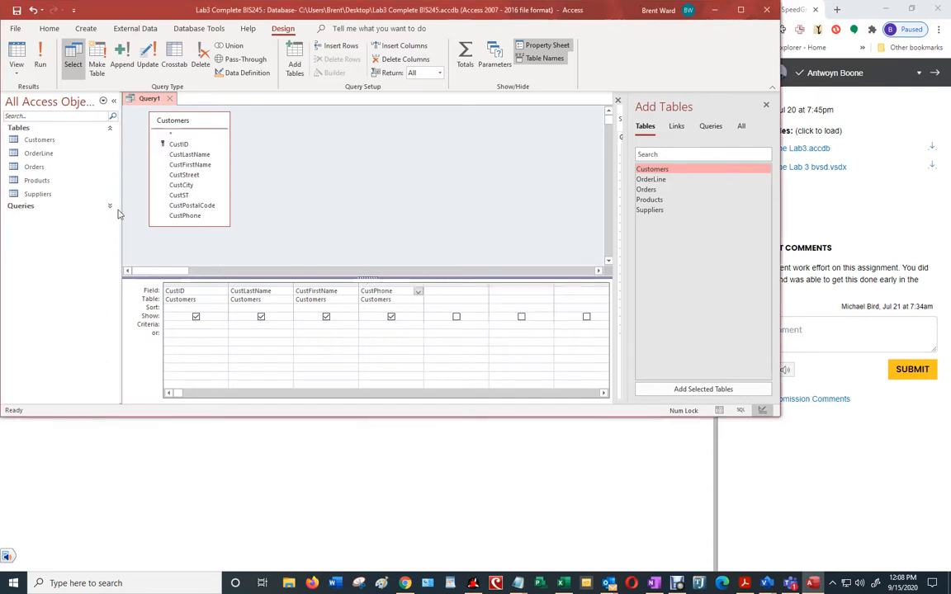
{"action": "left_click", "coordinate": [111, 208]}
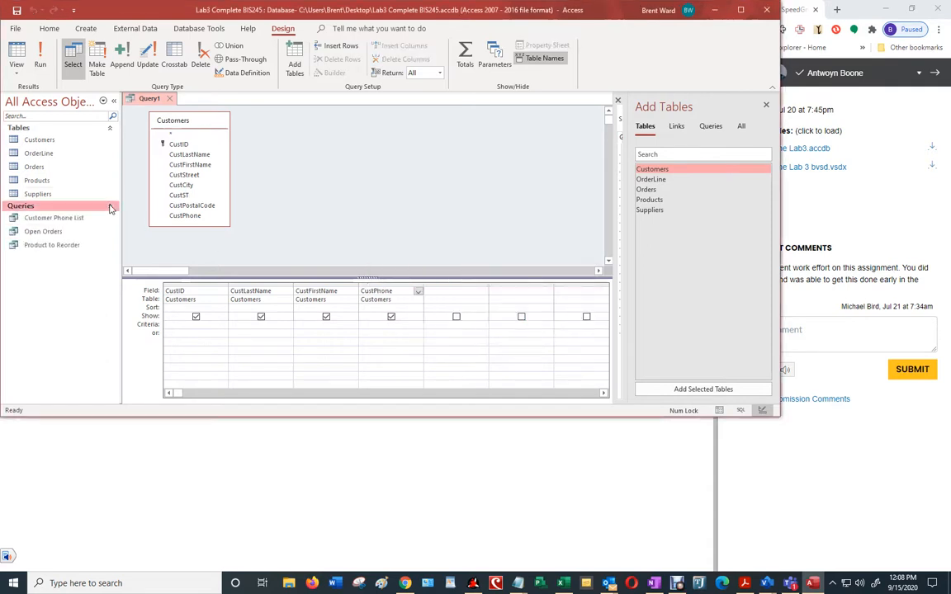
{"action": "left_click", "coordinate": [111, 208]}
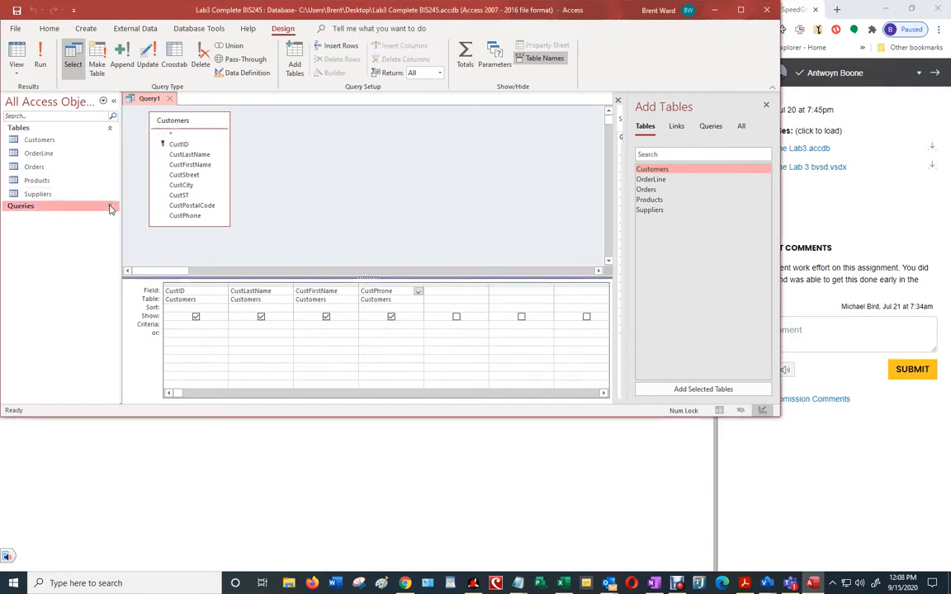
Close the query and save it as "Customer Phone List", replacing the existing query of that name
{"action": "left_click", "coordinate": [169, 99]}
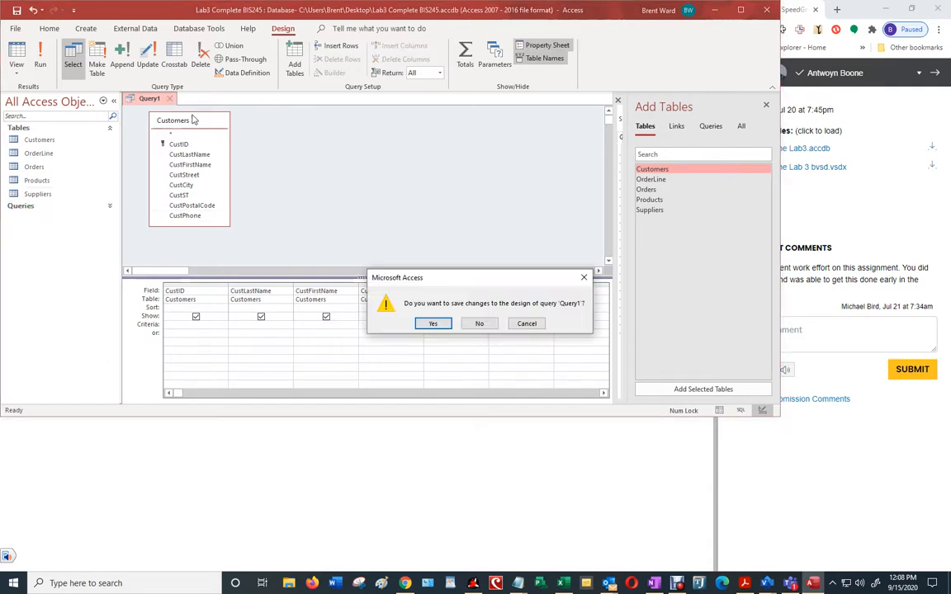
{"action": "left_click", "coordinate": [433, 324]}
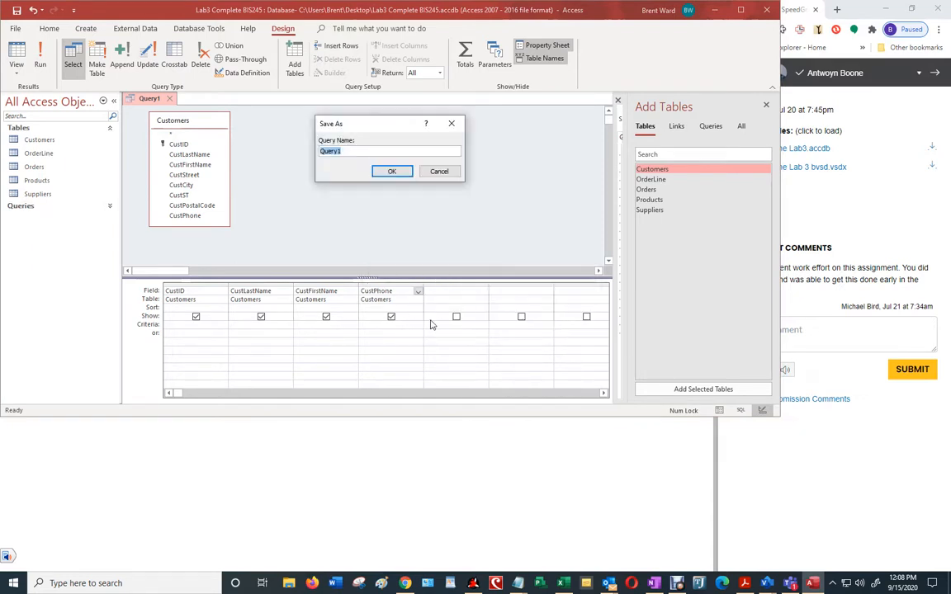
{"action": "type", "text": "Customer Phone List"}
{"action": "left_click", "coordinate": [403, 172]}
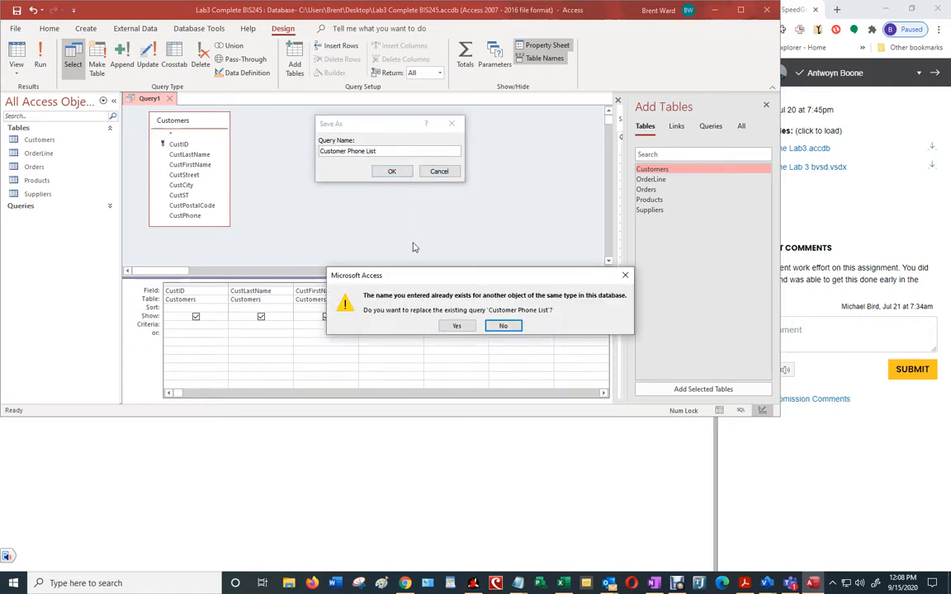
{"action": "left_click", "coordinate": [453, 326]}
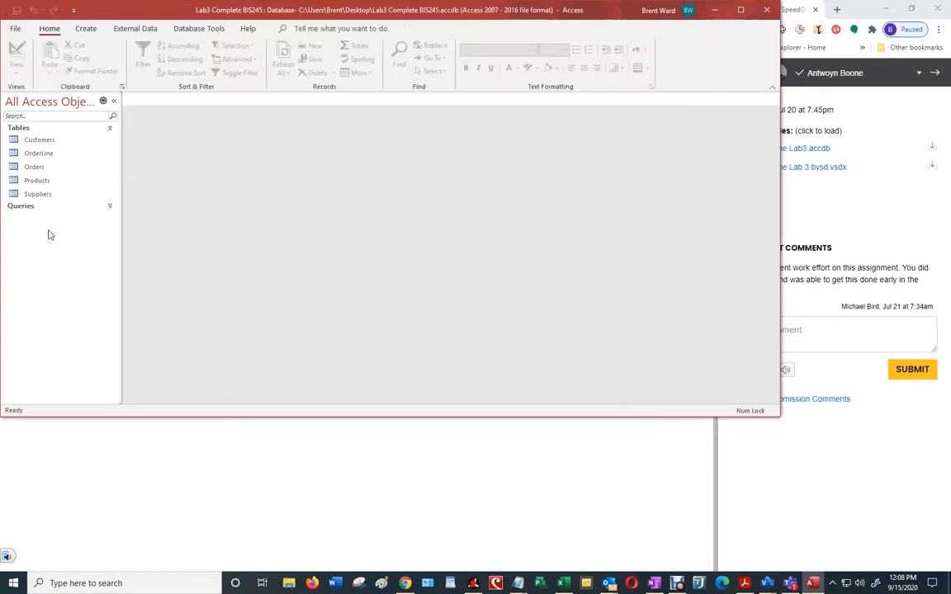
Expand the list of saved queries and open Customer Phone List to view its records
{"action": "left_click", "coordinate": [108, 207]}
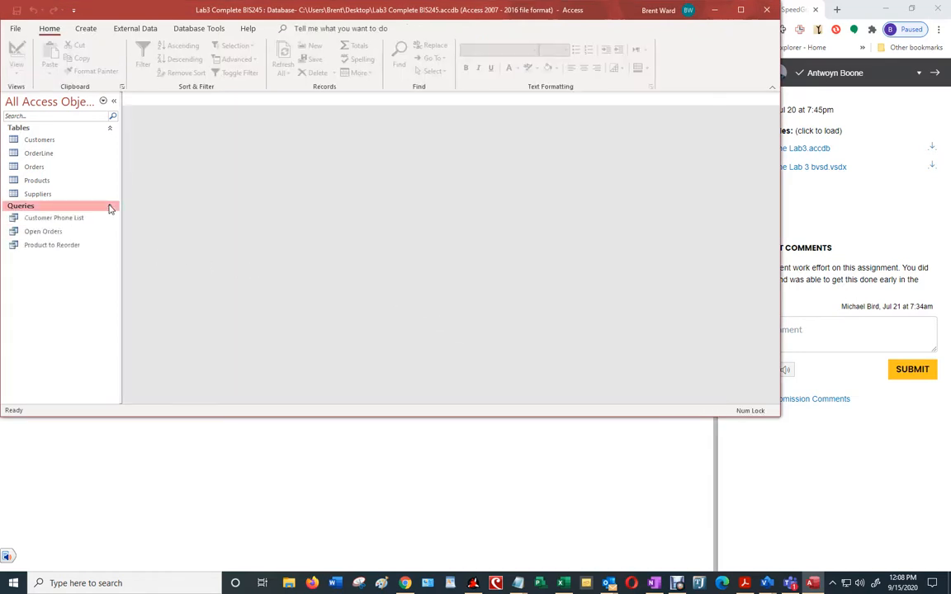
{"action": "left_click", "coordinate": [108, 205]}
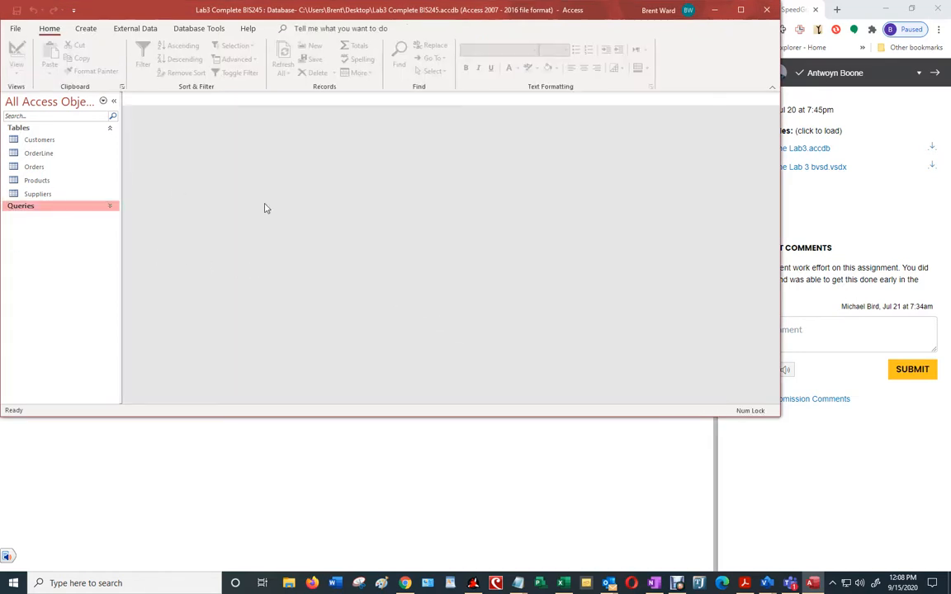
{"action": "left_click", "coordinate": [110, 208]}
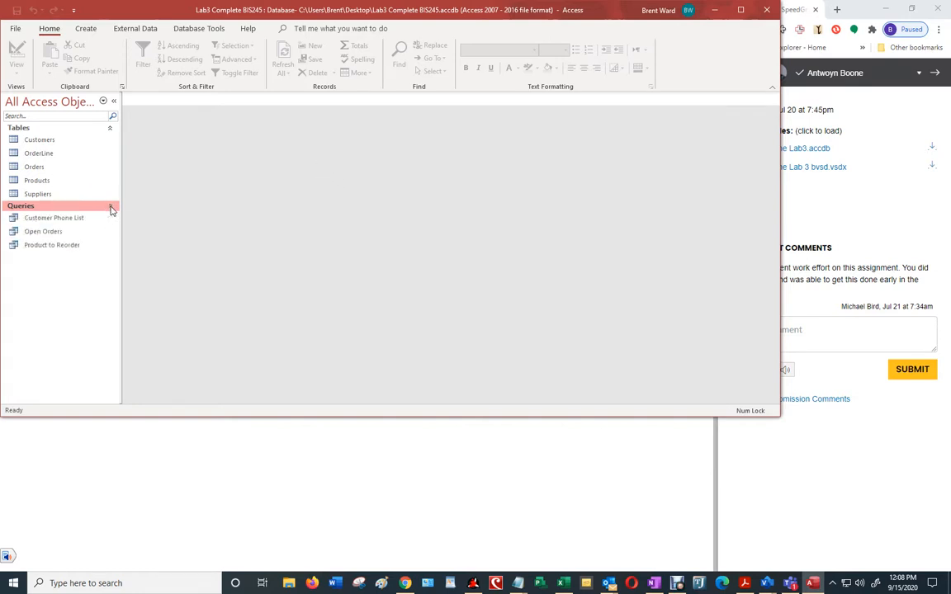
{"action": "double_click", "coordinate": [53, 219]}
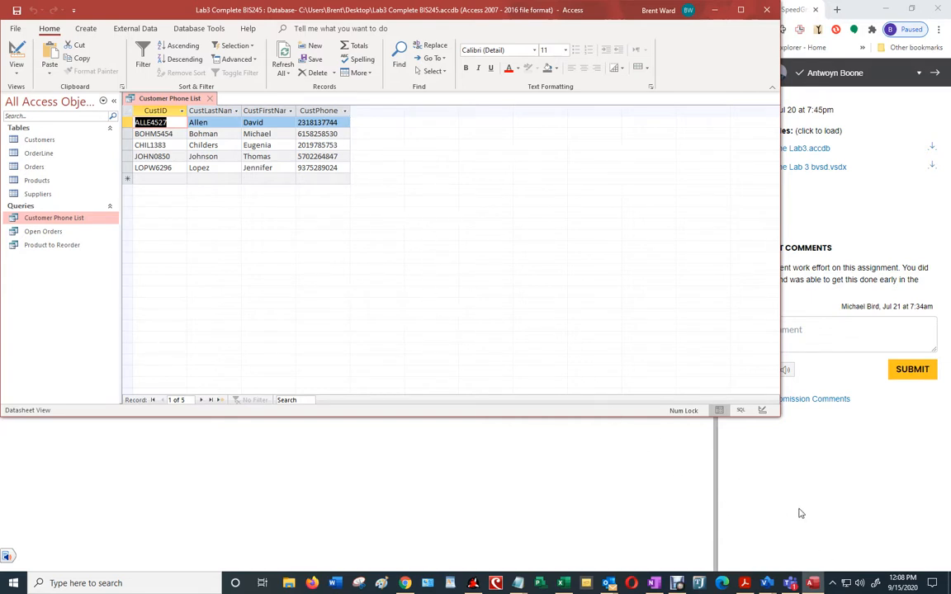
{"action": "left_click", "coordinate": [679, 585]}
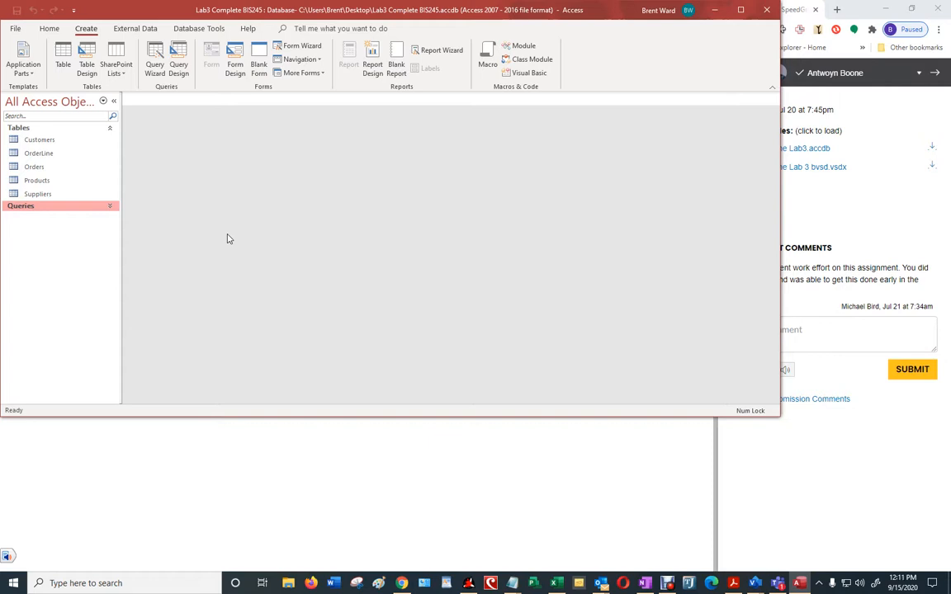
Create another query in Design view and add the Orders, Customers, OrderLine and Products tables to it
{"action": "left_click", "coordinate": [179, 64]}
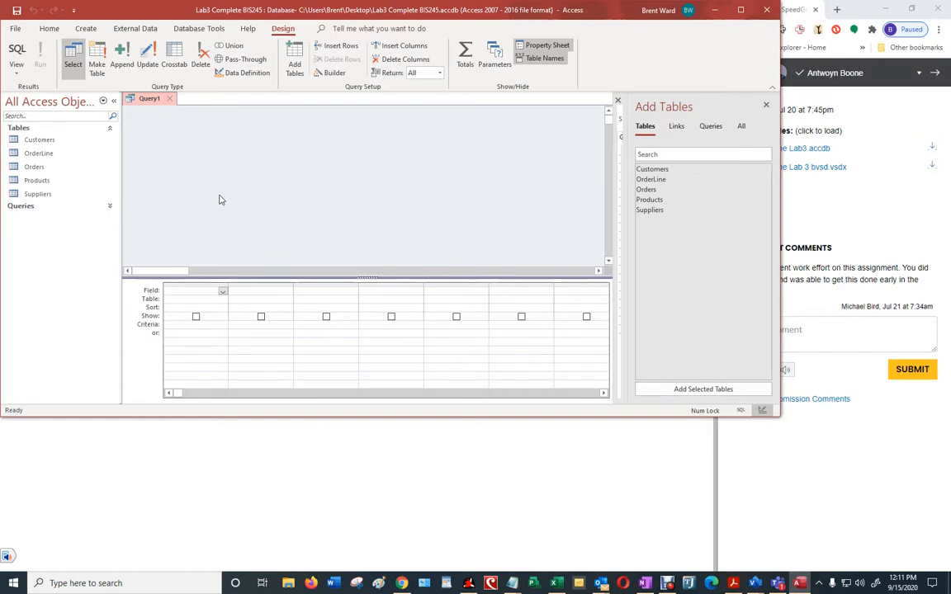
{"action": "right_click", "coordinate": [187, 143]}
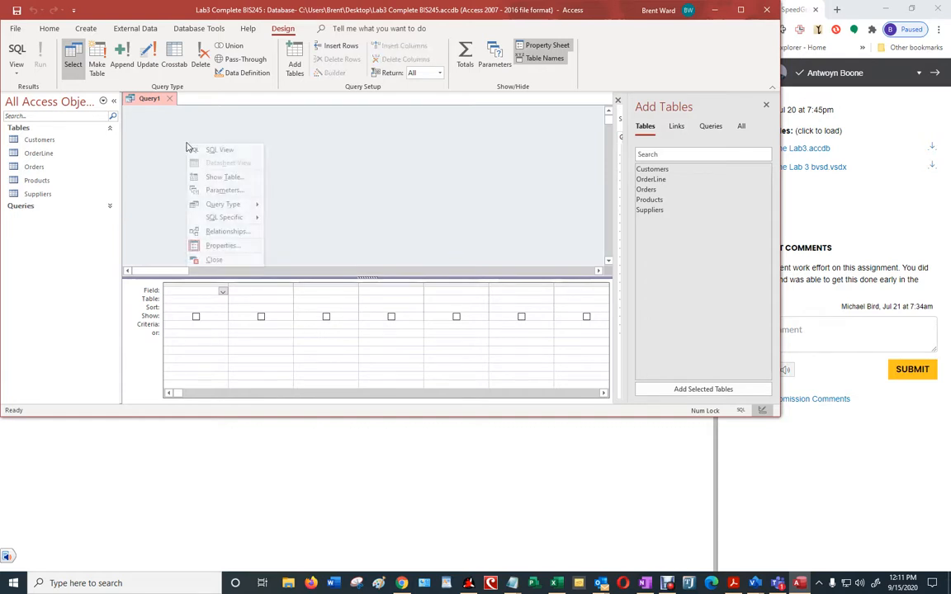
{"action": "left_click", "coordinate": [291, 184]}
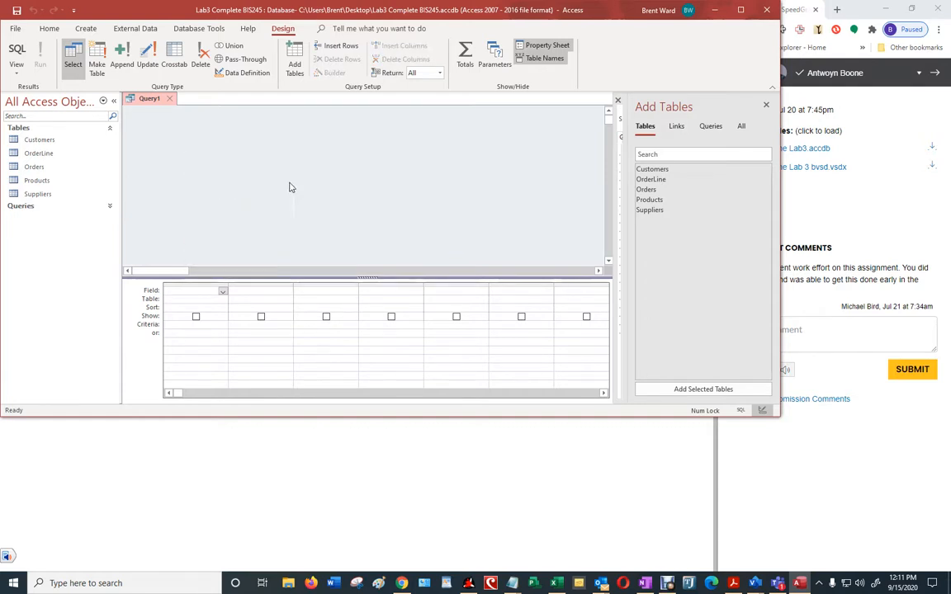
{"action": "double_click", "coordinate": [647, 195]}
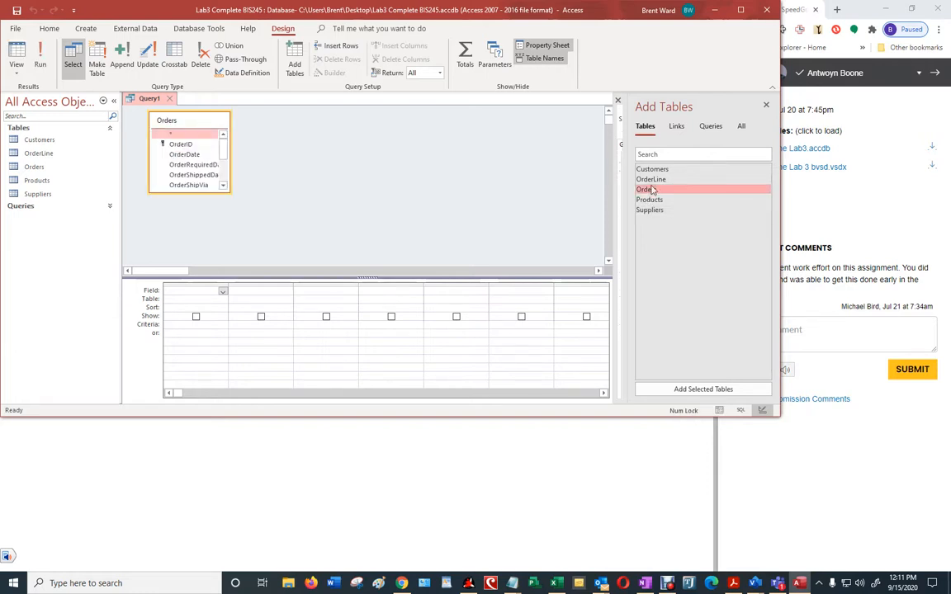
{"action": "double_click", "coordinate": [655, 170]}
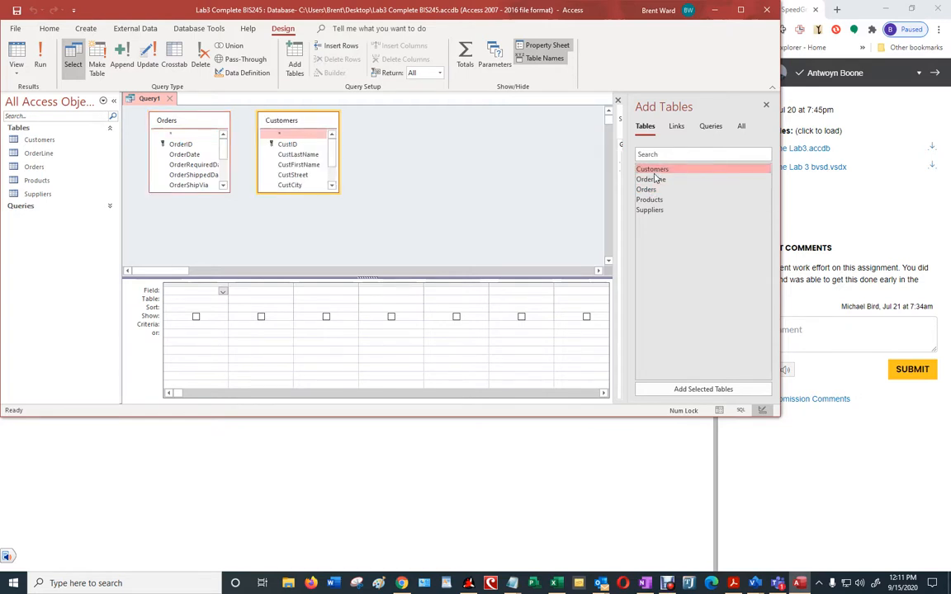
{"action": "double_click", "coordinate": [654, 179]}
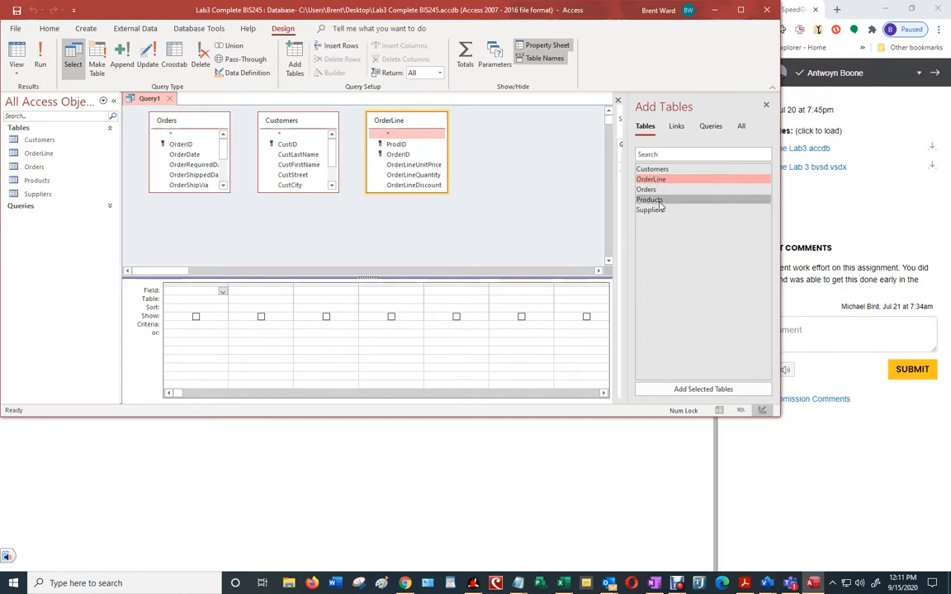
{"action": "double_click", "coordinate": [650, 199]}
{"action": "left_click", "coordinate": [435, 230]}
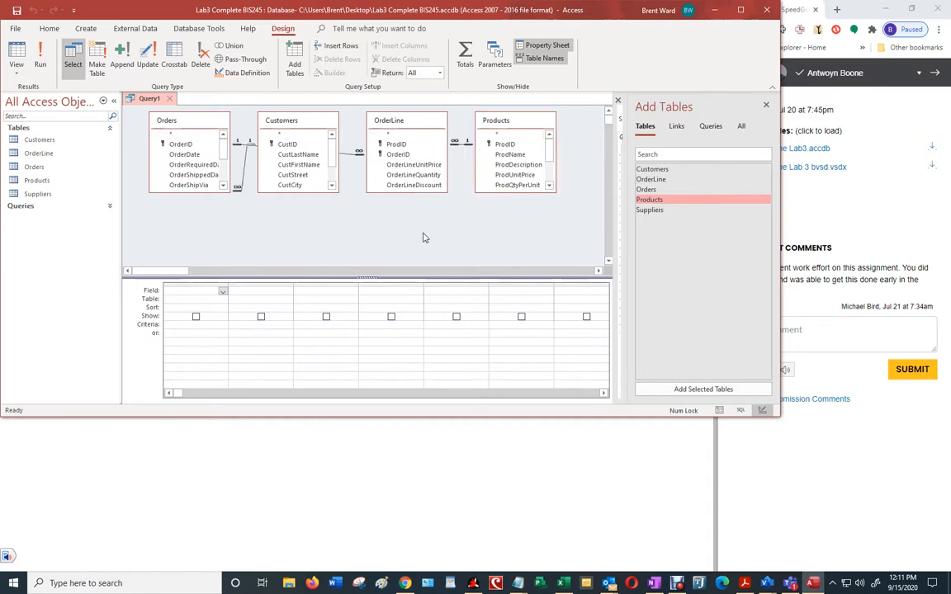
Rearrange the query diagram by moving Orders farther from the other tables and placing Customers below, between Orders and OrderLine
{"action": "left_click_drag", "start_coordinate": [210, 121], "coordinate": [177, 121]}
{"action": "left_click", "coordinate": [294, 132]}
{"action": "left_click_drag", "start_coordinate": [295, 132], "coordinate": [297, 195]}
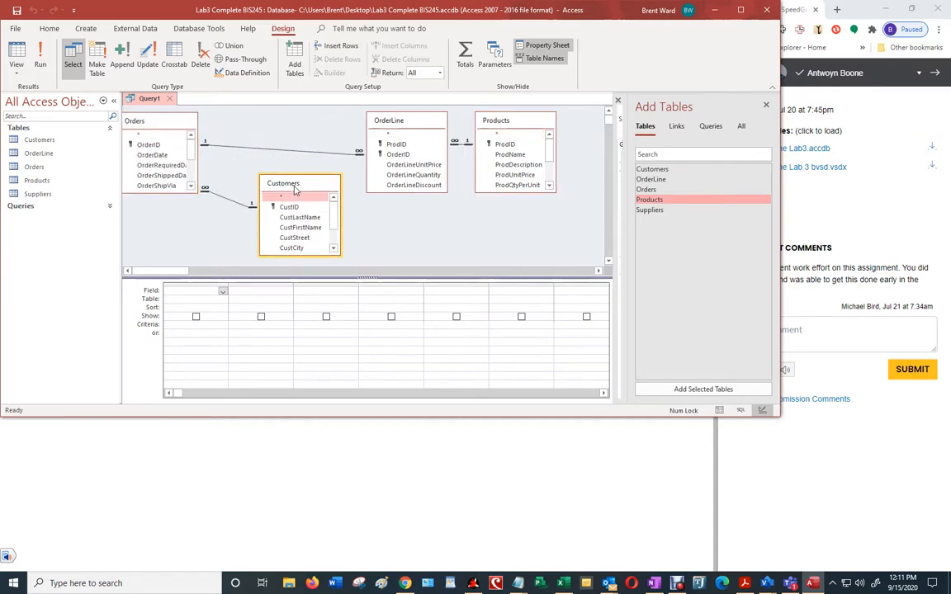
Arrange the query diagram tables in one row in the order Customers, Orders, OrderLine and Products
{"action": "left_click_drag", "start_coordinate": [175, 116], "coordinate": [298, 119]}
{"action": "left_click_drag", "start_coordinate": [334, 189], "coordinate": [265, 122]}
{"action": "left_click_drag", "start_coordinate": [186, 121], "coordinate": [211, 120]}
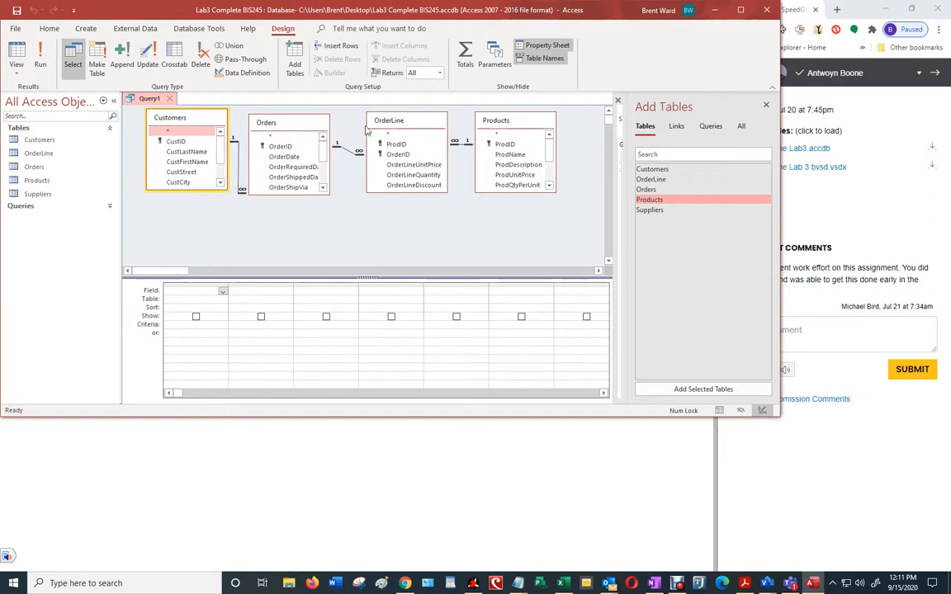
{"action": "left_click", "coordinate": [397, 125]}
{"action": "left_click_drag", "start_coordinate": [397, 125], "coordinate": [391, 126]}
{"action": "left_click", "coordinate": [518, 132]}
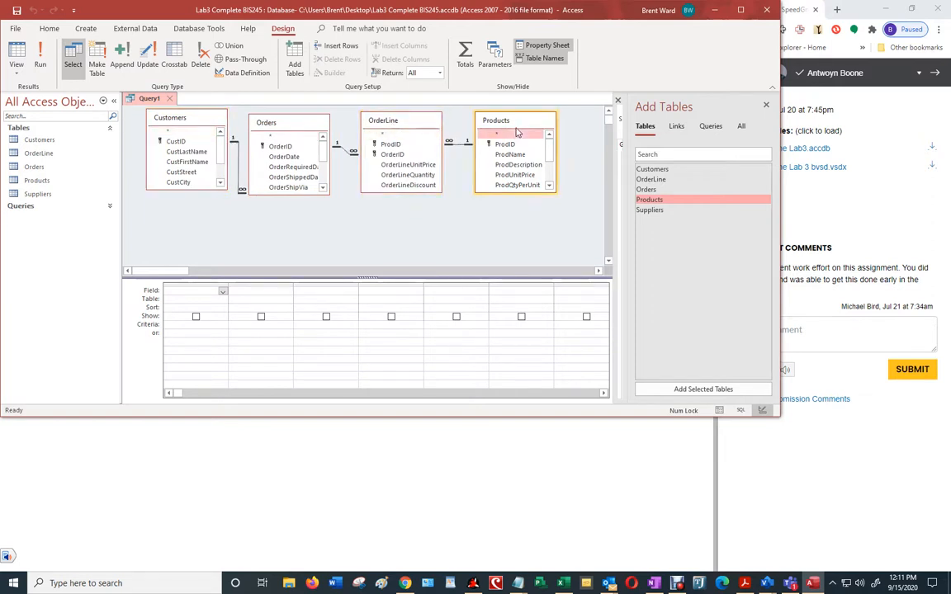
{"action": "left_click_drag", "start_coordinate": [312, 128], "coordinate": [313, 125]}
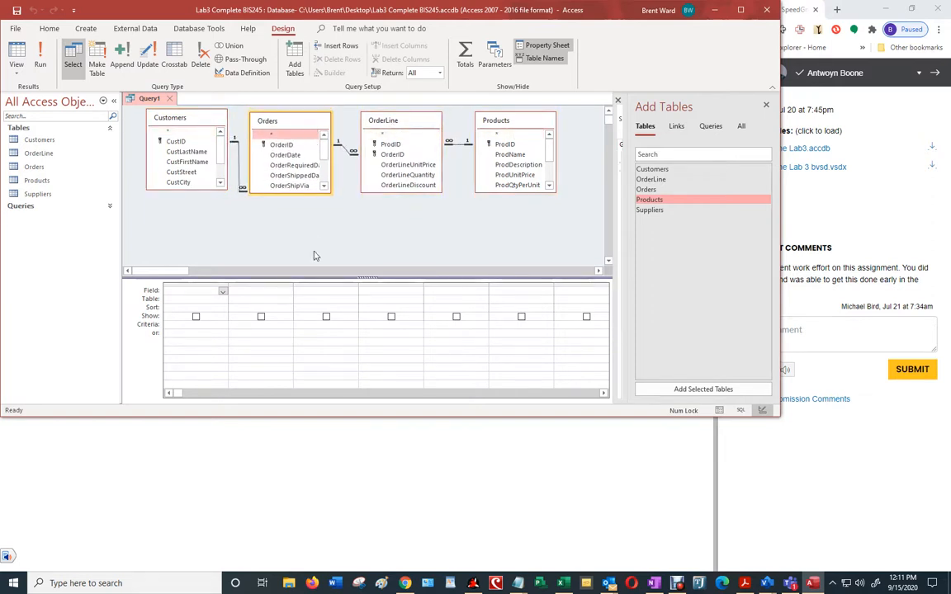
Add the OrderID, OrderDate and CustID fields from the Orders table to the first three columns of the query grid
{"action": "left_click", "coordinate": [222, 291]}
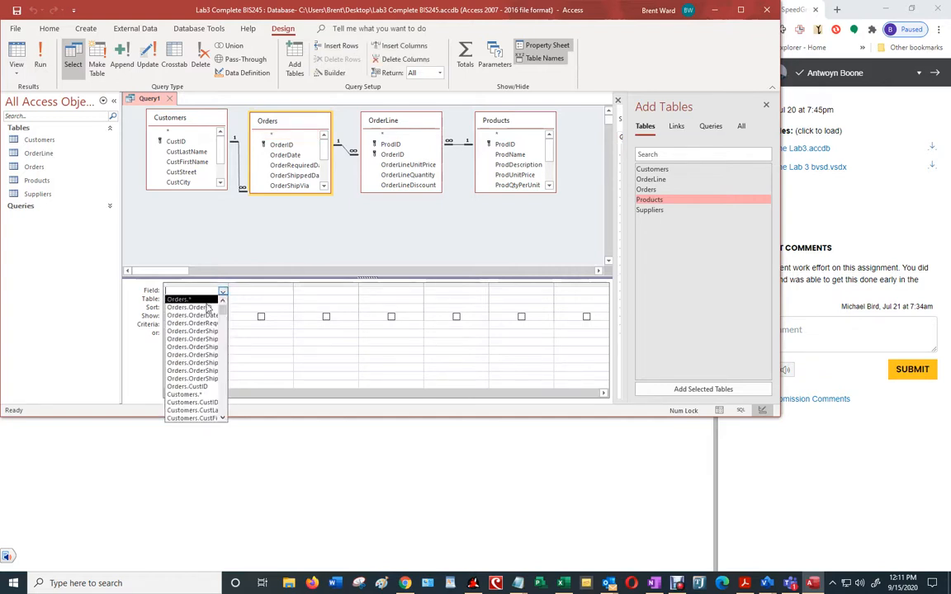
{"action": "left_click", "coordinate": [206, 307]}
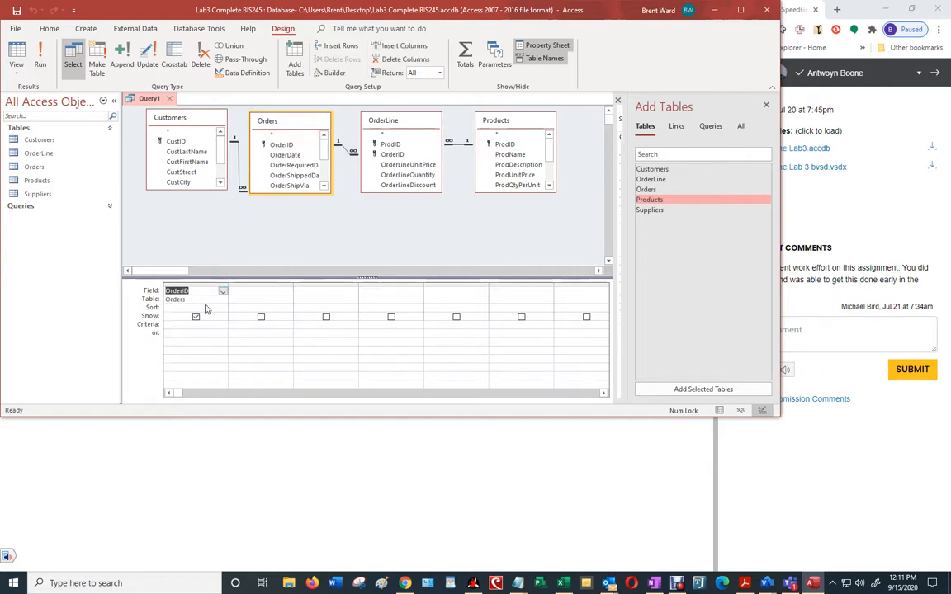
{"action": "left_click", "coordinate": [288, 293]}
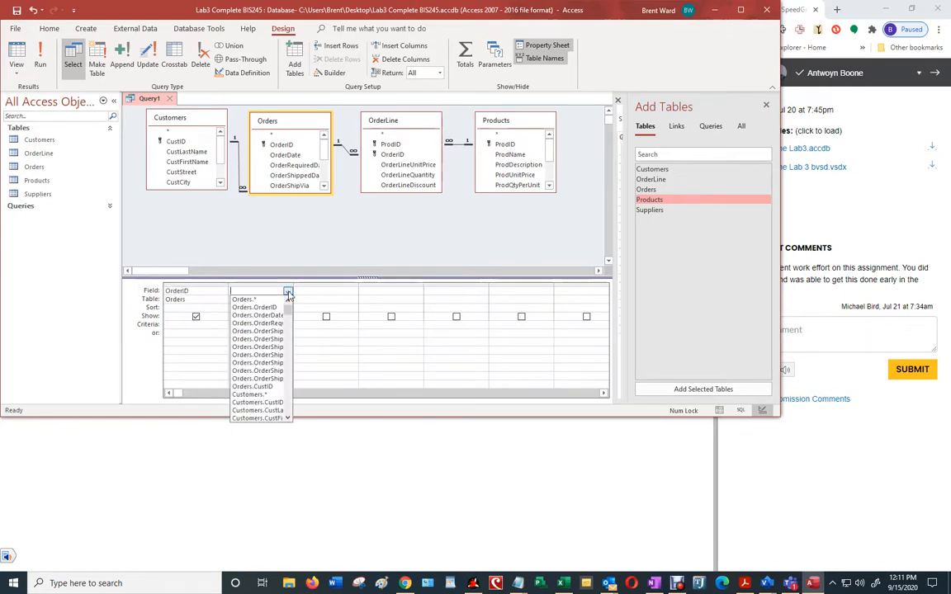
{"action": "left_click", "coordinate": [257, 315]}
{"action": "left_click", "coordinate": [318, 292]}
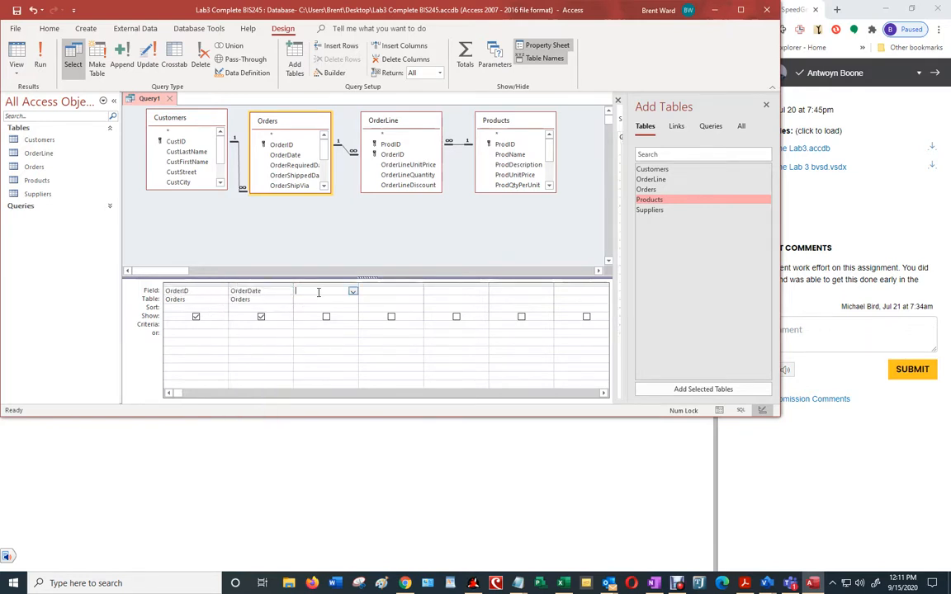
{"action": "left_click", "coordinate": [353, 291]}
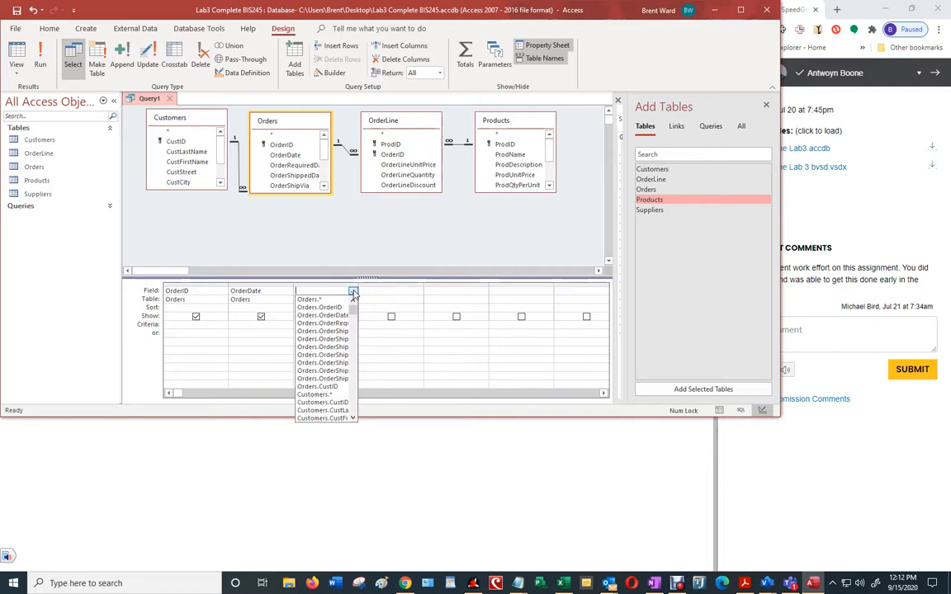
{"action": "left_click", "coordinate": [321, 389]}
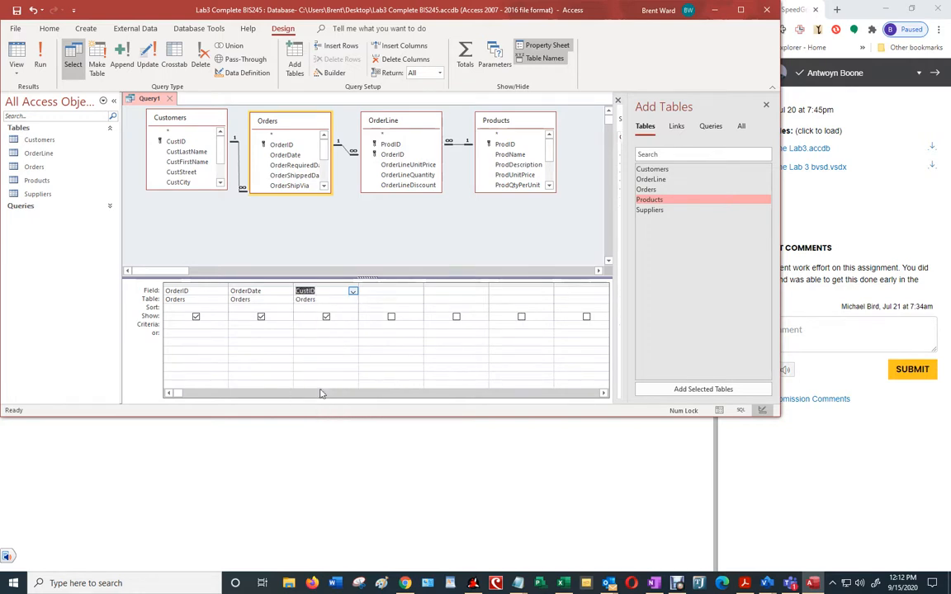
{"action": "left_click", "coordinate": [353, 292]}
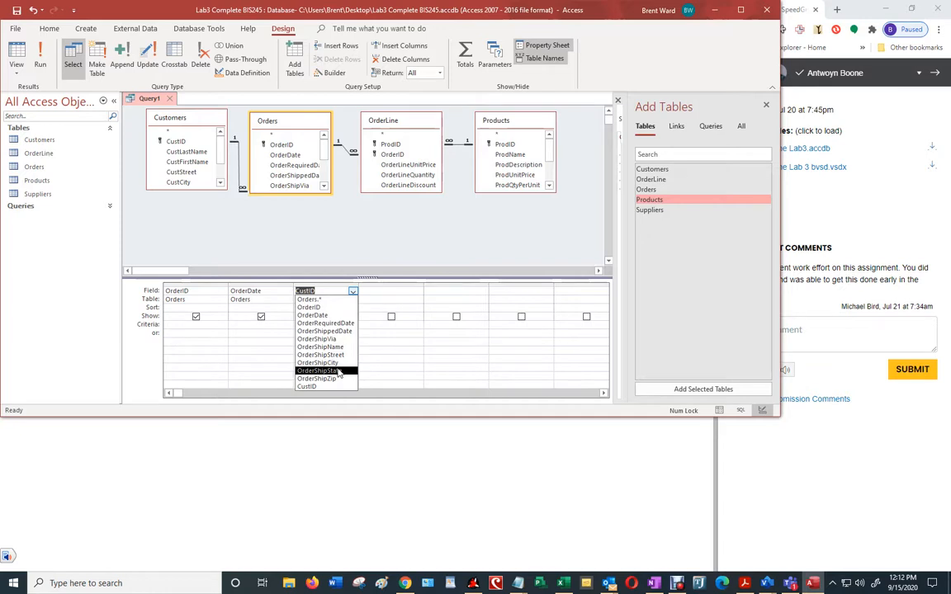
Add CustLastName from the Customers table as the query's fourth field
{"action": "left_click", "coordinate": [384, 289]}
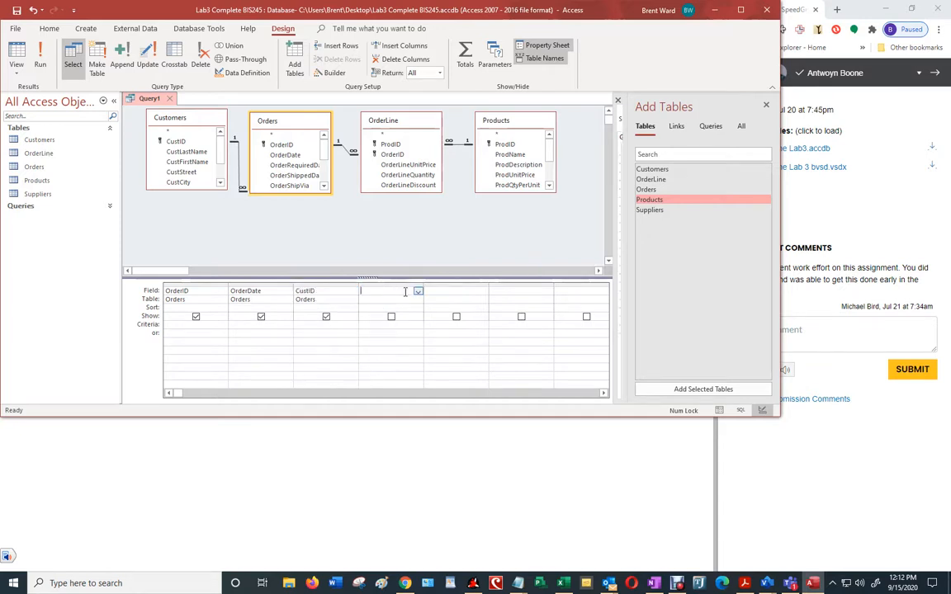
{"action": "left_click", "coordinate": [418, 291]}
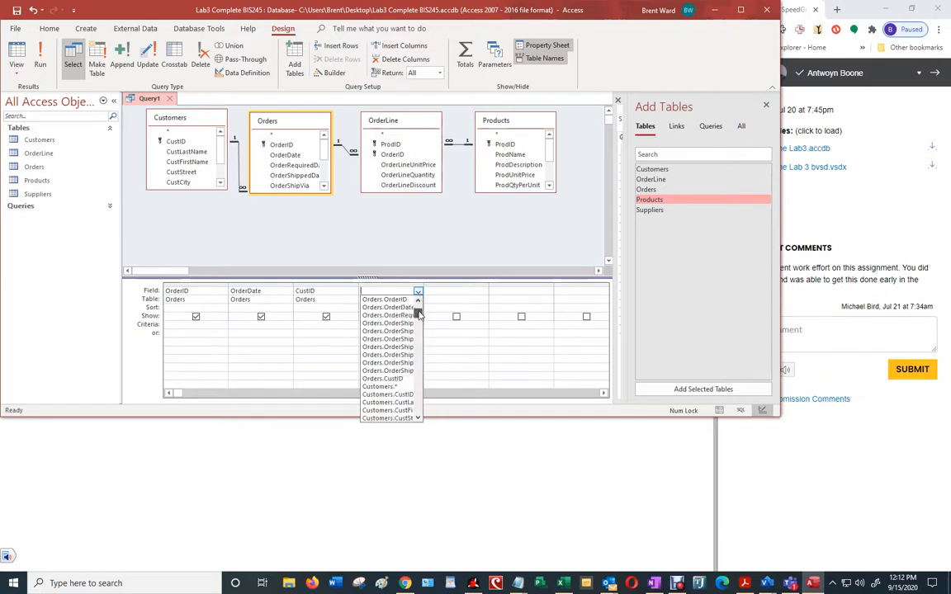
{"action": "left_click_drag", "start_coordinate": [419, 313], "coordinate": [418, 317]}
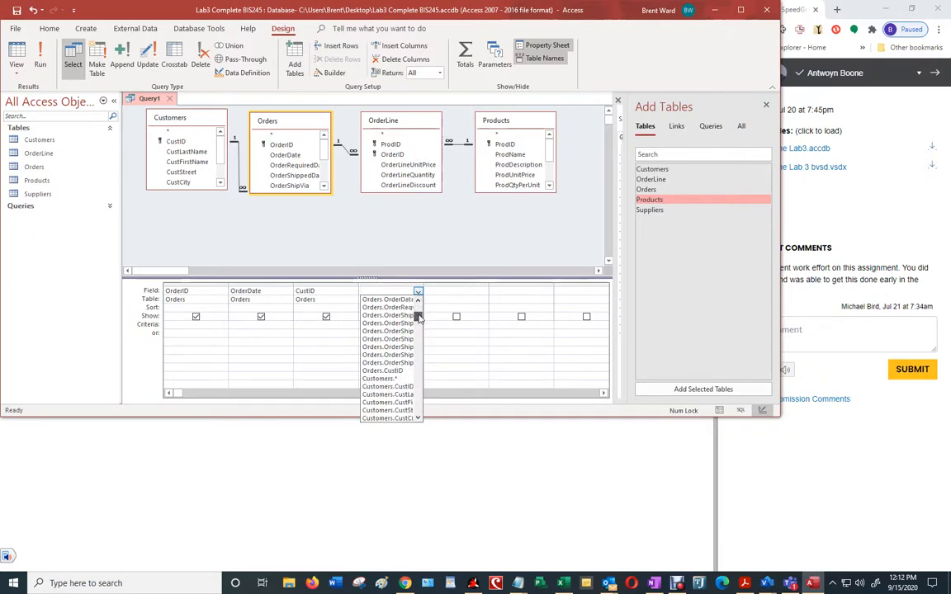
{"action": "left_click", "coordinate": [402, 398]}
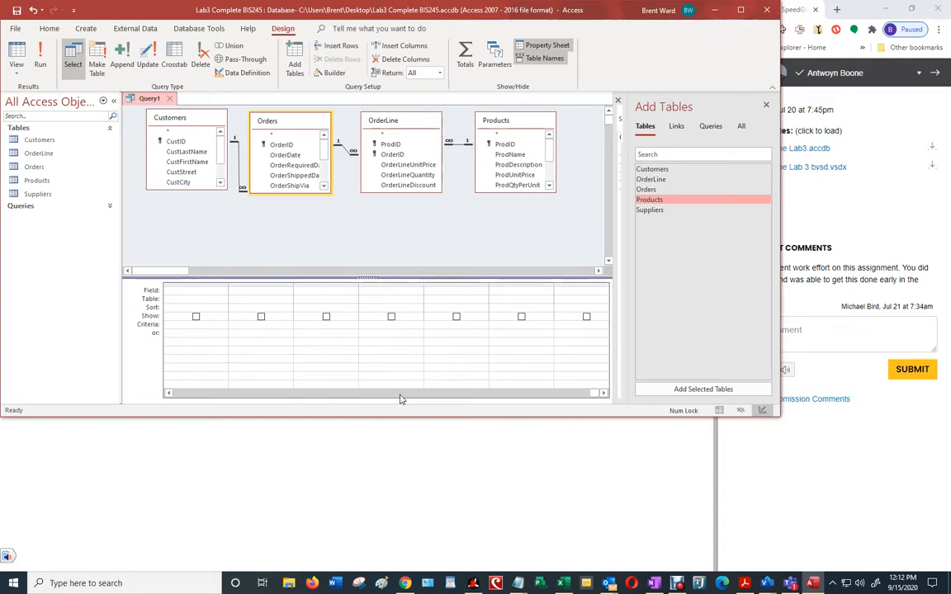
{"action": "left_click", "coordinate": [537, 394]}
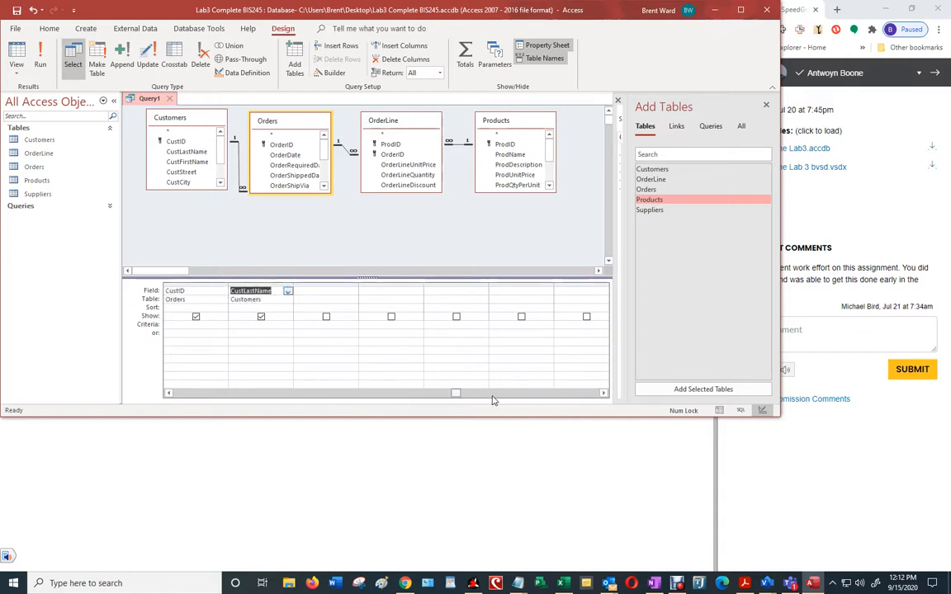
{"action": "left_click", "coordinate": [404, 394]}
Add ProdID from the OrderLine table as the query's fifth field
{"action": "left_click", "coordinate": [440, 292]}
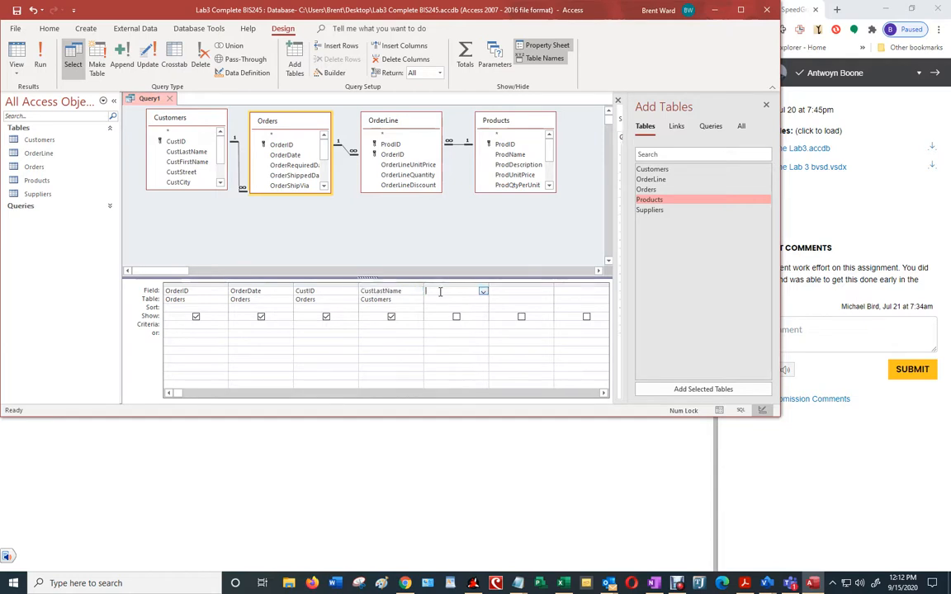
{"action": "left_click", "coordinate": [484, 293]}
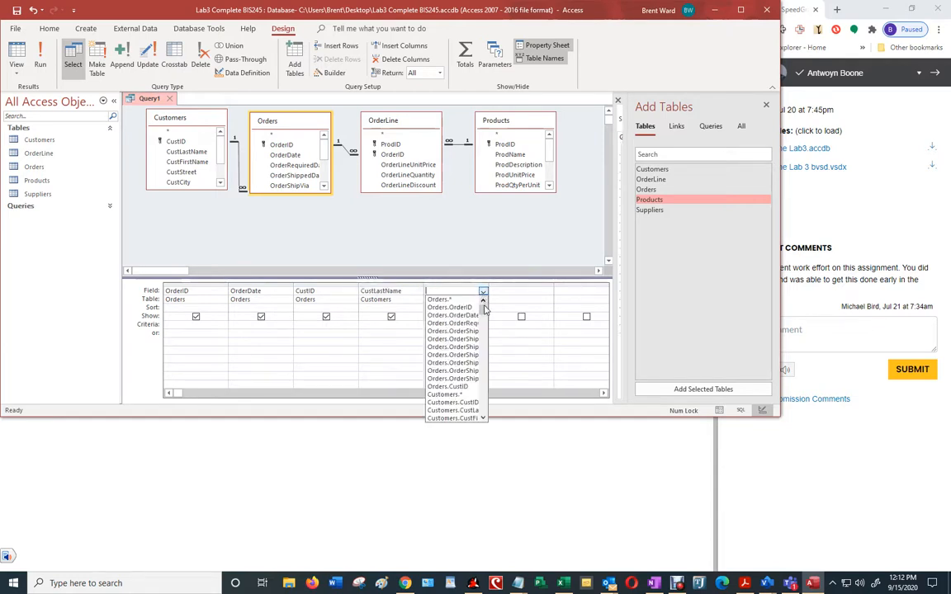
{"action": "left_click_drag", "start_coordinate": [484, 313], "coordinate": [483, 364]}
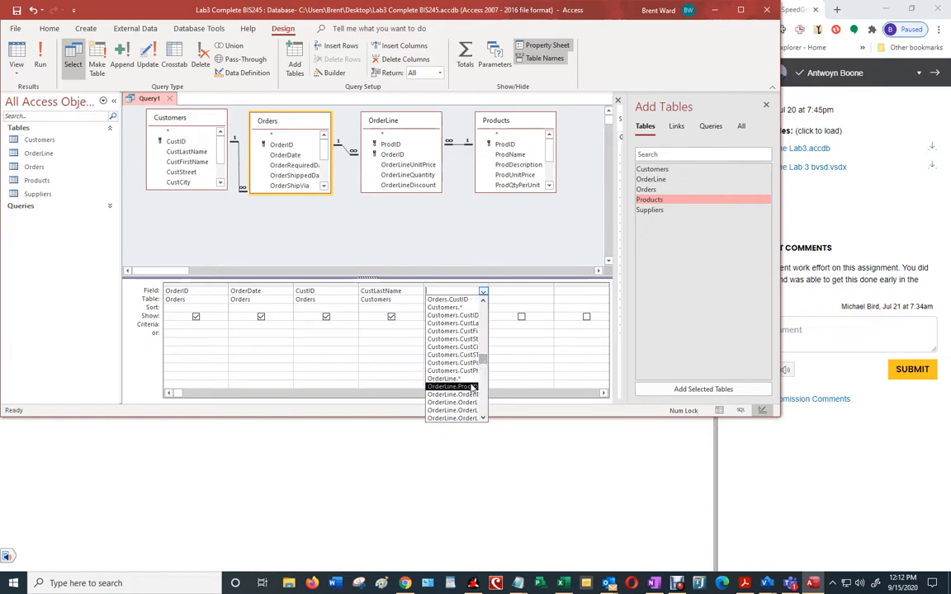
{"action": "left_click", "coordinate": [469, 387]}
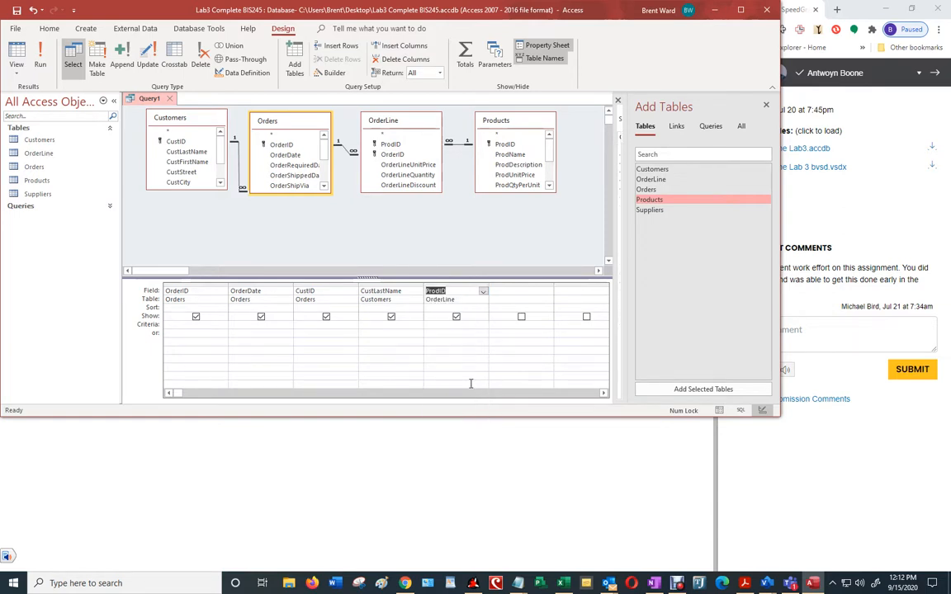
Widen the sixth grid column so field names are readable and add OrderLineQuantity from the OrderLine table to it
{"action": "left_click", "coordinate": [511, 291]}
{"action": "left_click", "coordinate": [548, 291]}
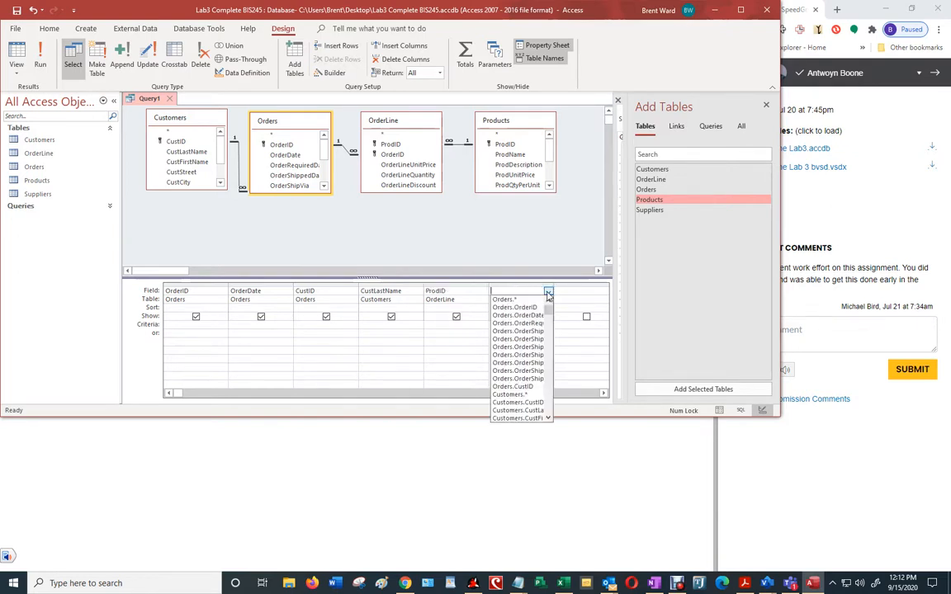
{"action": "left_click_drag", "start_coordinate": [548, 314], "coordinate": [545, 386]}
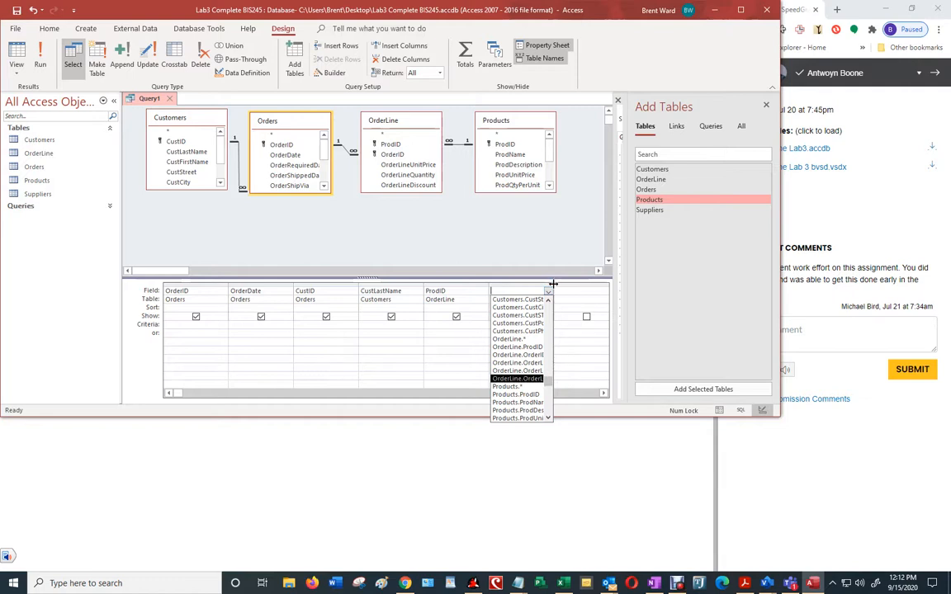
{"action": "left_click_drag", "start_coordinate": [553, 284], "coordinate": [611, 286]}
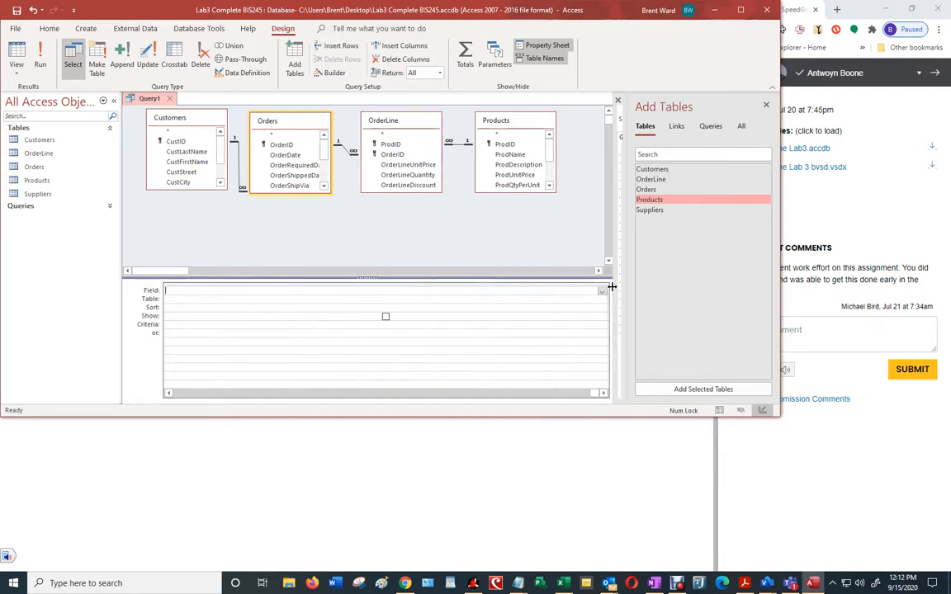
{"action": "left_click", "coordinate": [602, 292]}
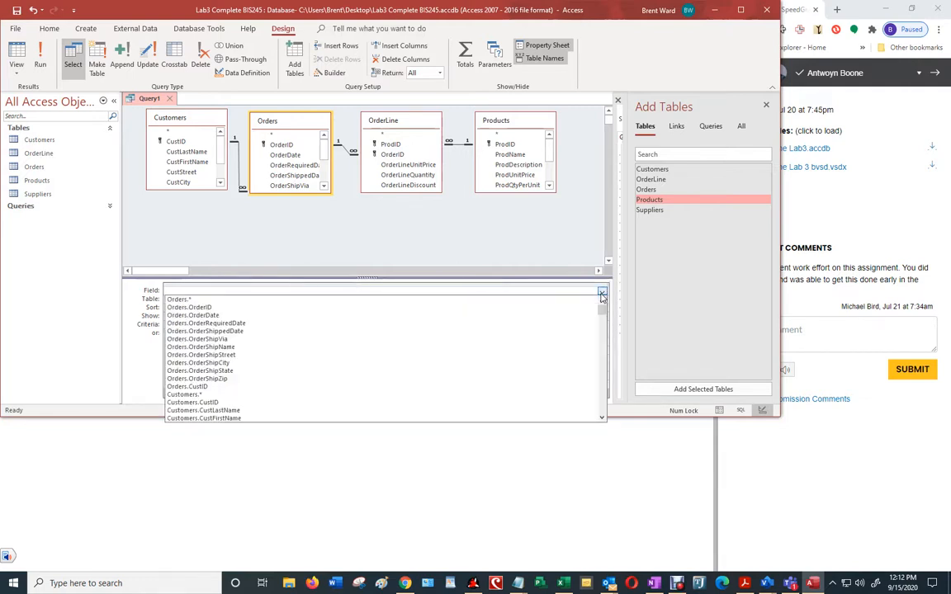
{"action": "scroll", "coordinate": [511, 328], "scroll_direction": "down", "scroll_amount": 5}
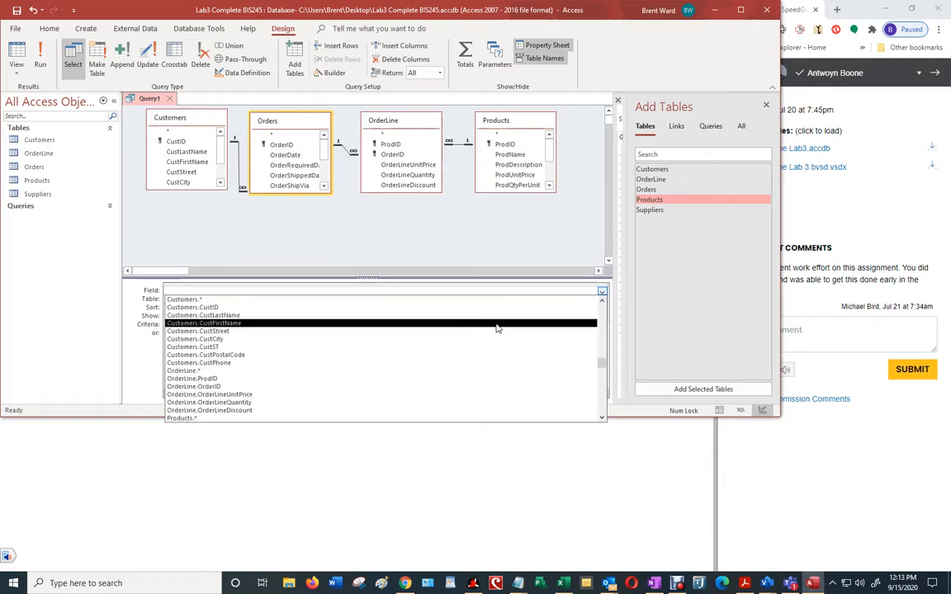
{"action": "left_click", "coordinate": [274, 397]}
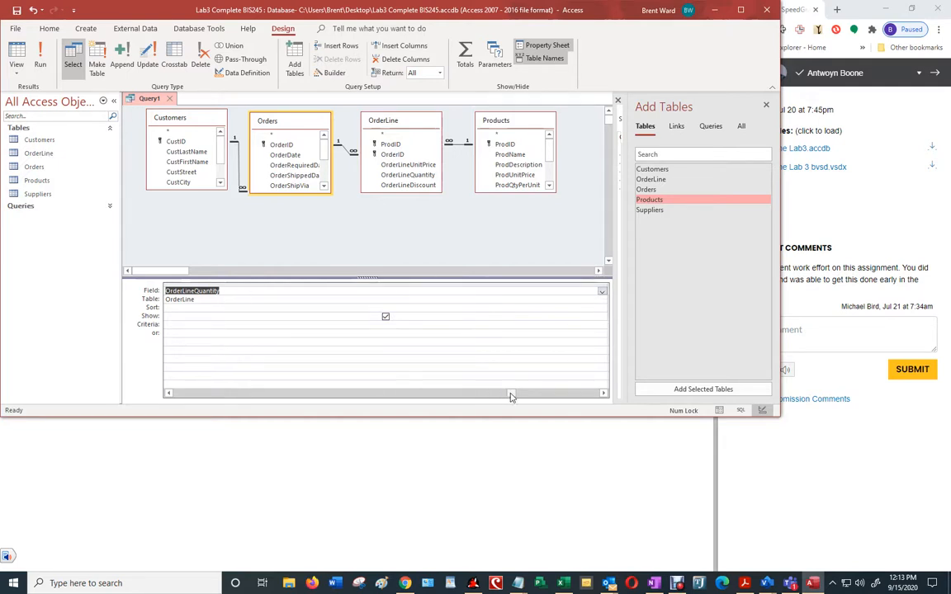
Add ProdName from the Products table in the empty column following OrderLineQuantity
{"action": "left_click_drag", "start_coordinate": [509, 393], "coordinate": [490, 393]}
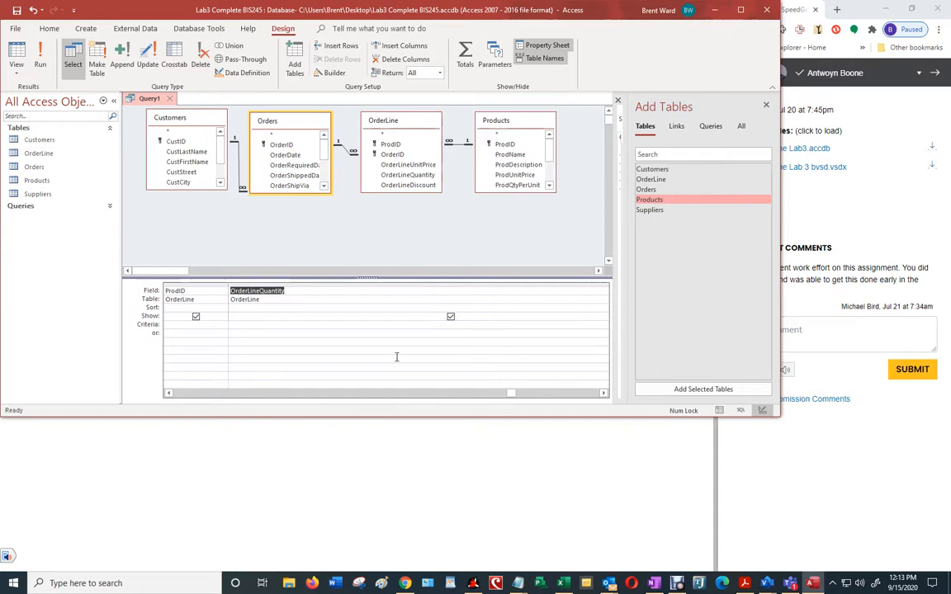
{"action": "left_click", "coordinate": [606, 393]}
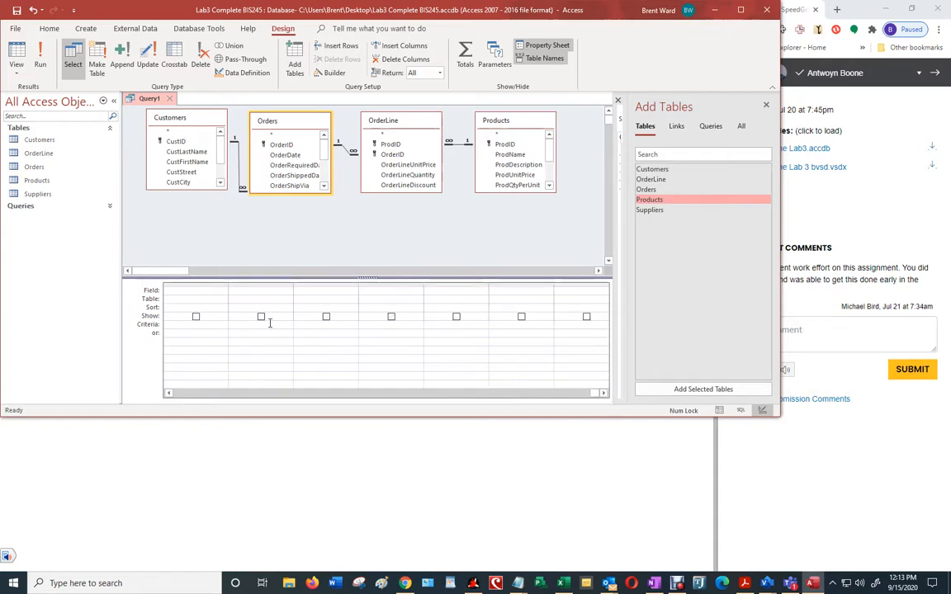
{"action": "left_click", "coordinate": [167, 395]}
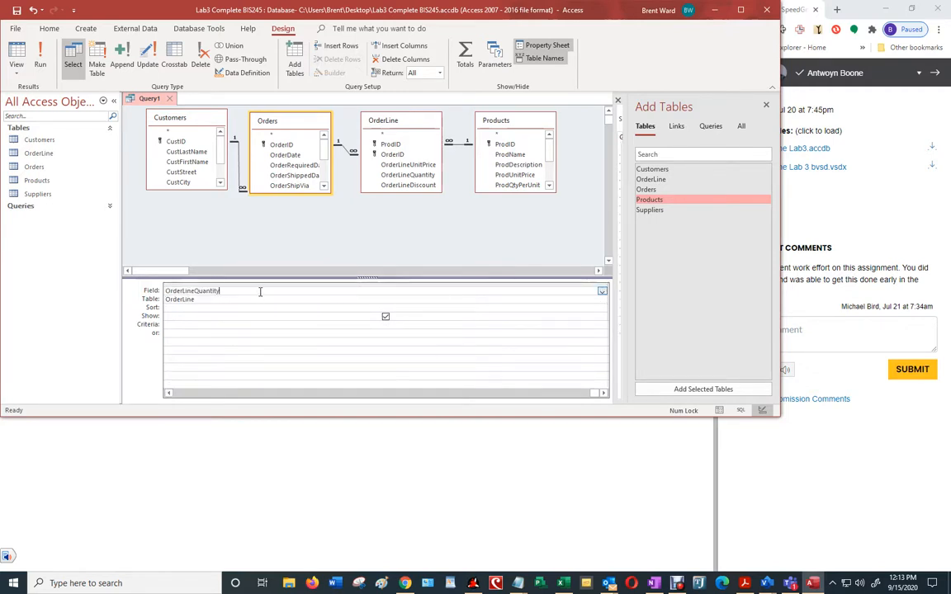
{"action": "left_click", "coordinate": [287, 294]}
{"action": "left_click", "coordinate": [604, 394]}
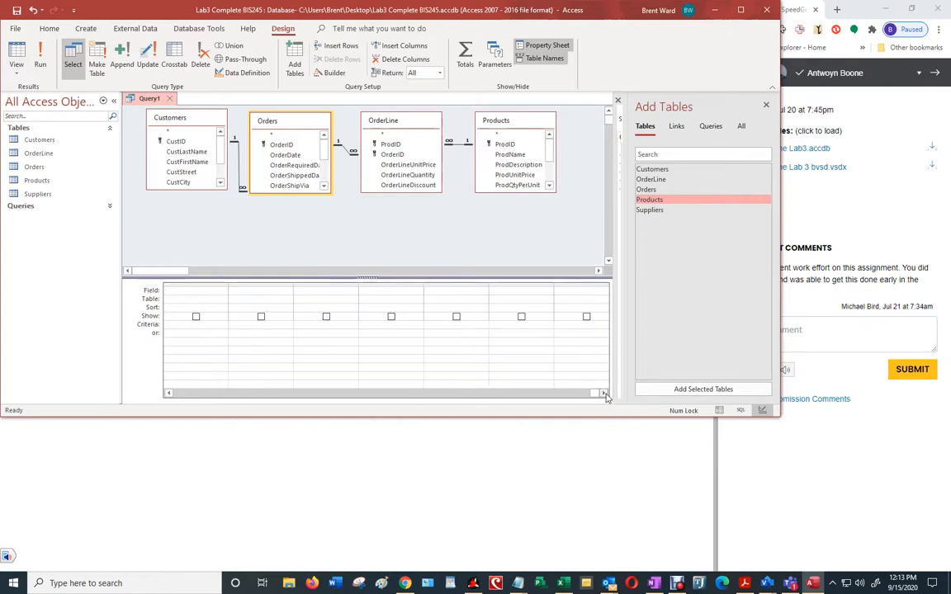
{"action": "left_click", "coordinate": [191, 290]}
{"action": "left_click", "coordinate": [222, 291]}
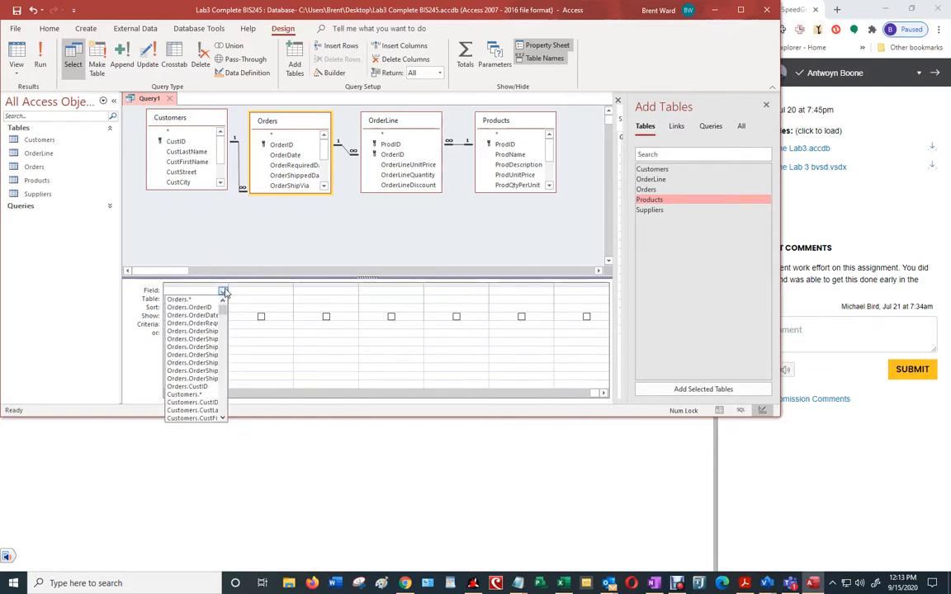
{"action": "left_click_drag", "start_coordinate": [222, 320], "coordinate": [221, 386]}
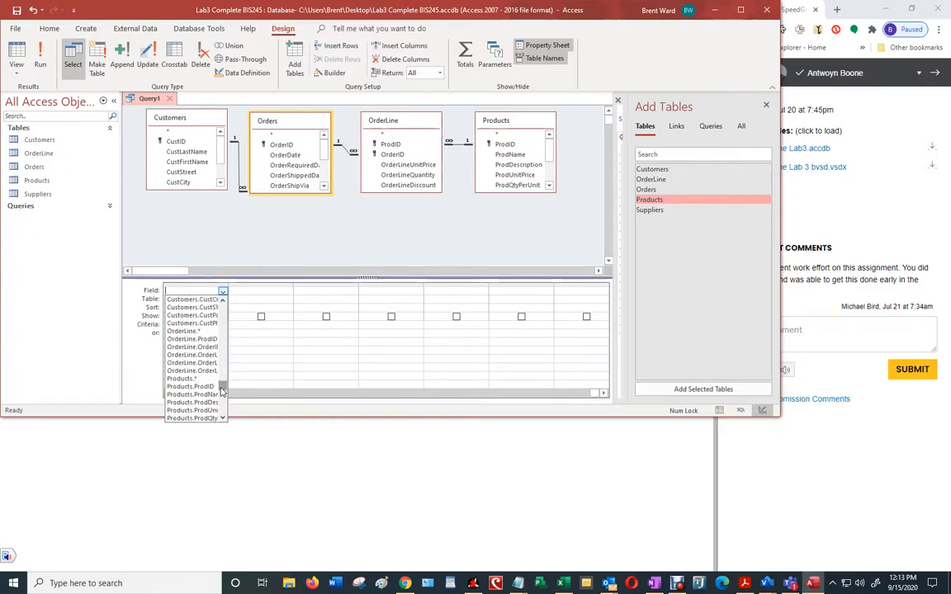
{"action": "left_click", "coordinate": [191, 402]}
Widen the column following ProdName and add OrderShippedDate from the Orders table to it
{"action": "left_click", "coordinate": [258, 292]}
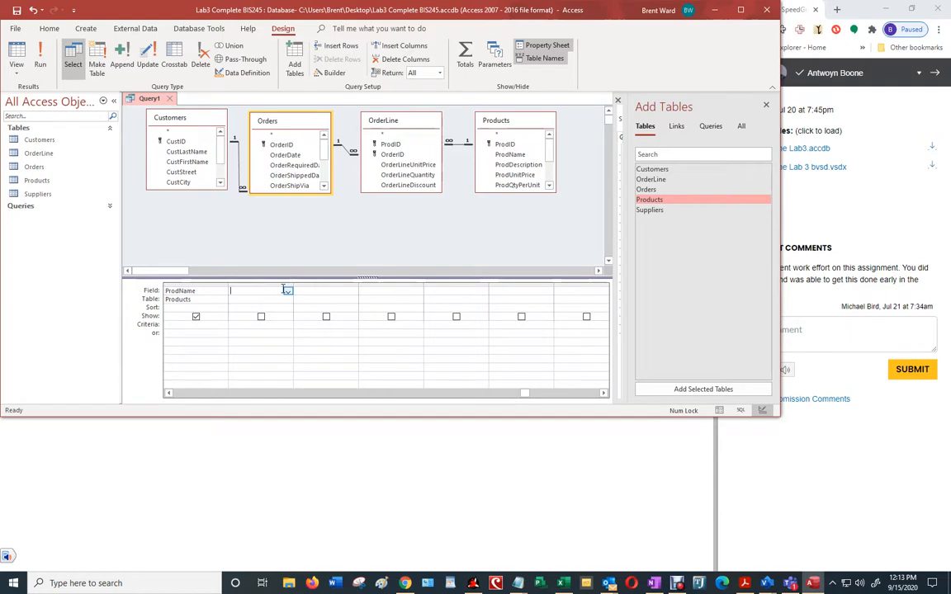
{"action": "left_click", "coordinate": [288, 293]}
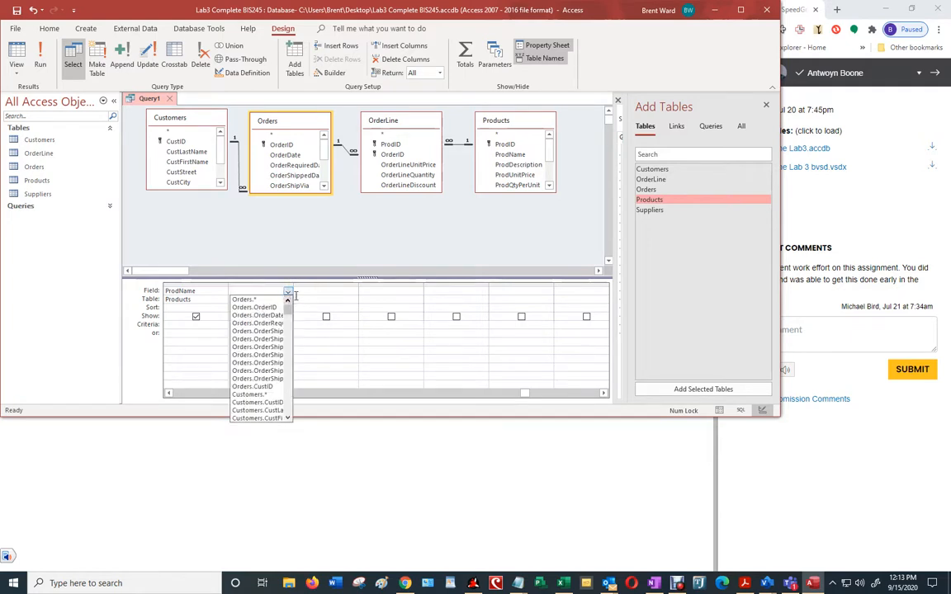
{"action": "left_click", "coordinate": [293, 285]}
{"action": "left_click_drag", "start_coordinate": [293, 284], "coordinate": [352, 285]}
{"action": "left_click", "coordinate": [347, 292]}
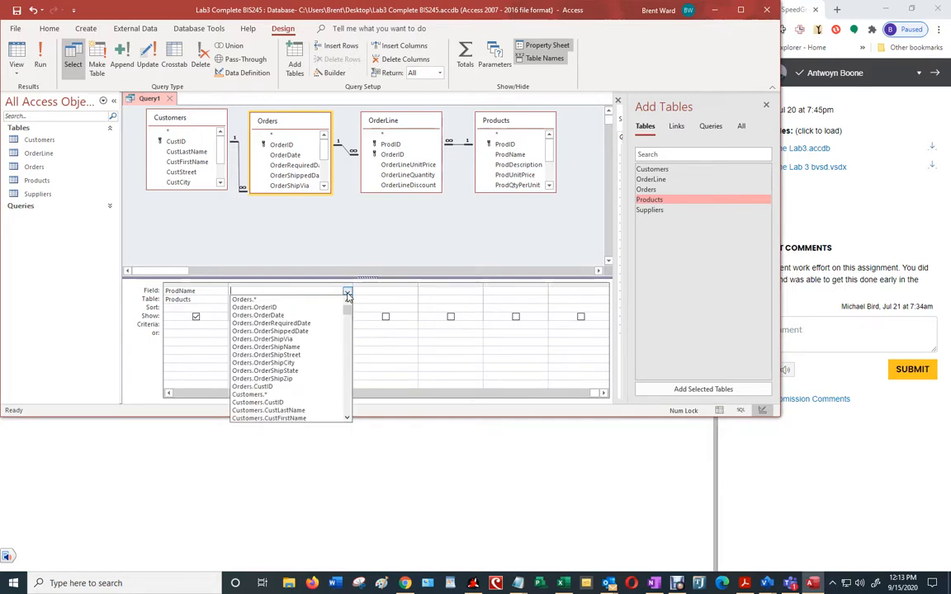
{"action": "left_click", "coordinate": [297, 331]}
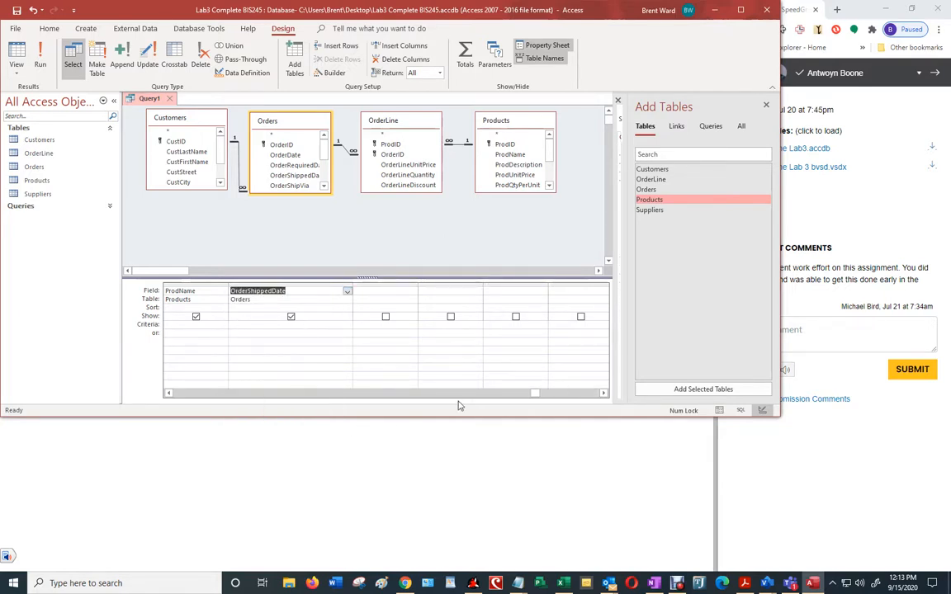
Hide the OrderShippedDate field from the query's output and set its criteria to Is Null
{"action": "left_click_drag", "start_coordinate": [535, 394], "coordinate": [187, 399]}
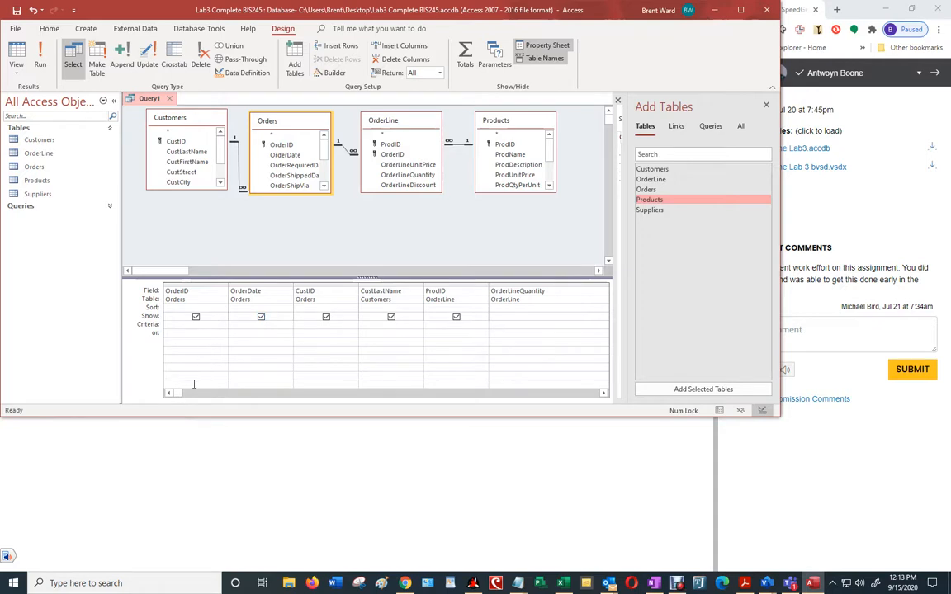
{"action": "left_click_drag", "start_coordinate": [175, 393], "coordinate": [533, 395]}
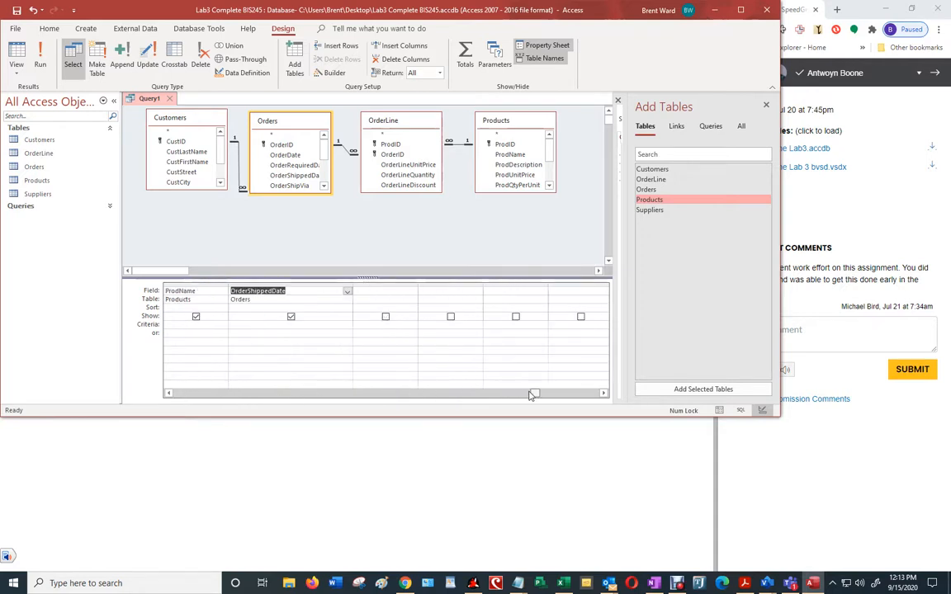
{"action": "left_click", "coordinate": [290, 316]}
{"action": "left_click", "coordinate": [280, 327]}
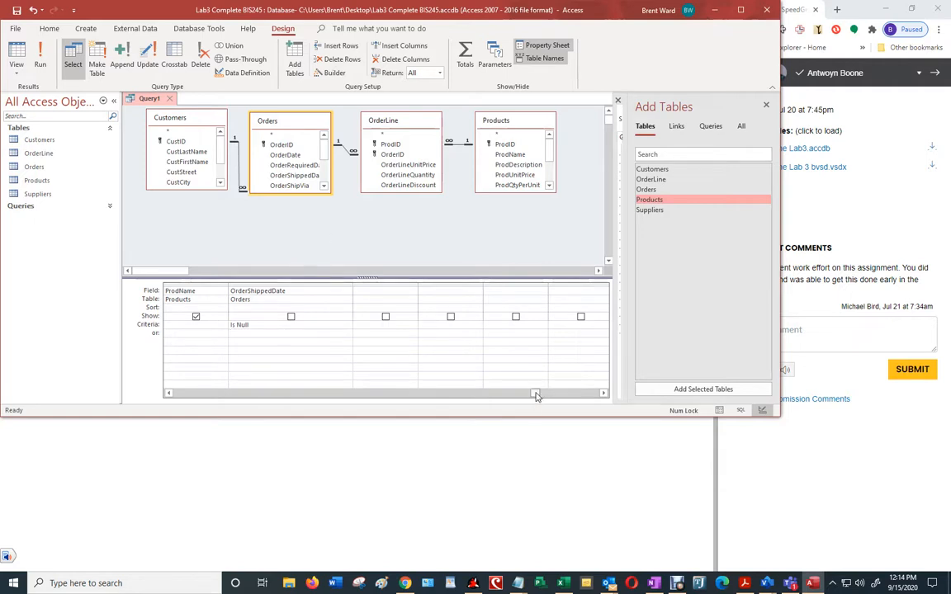
Close the new query and save it under the name OpenOrdersQuery
{"action": "left_click_drag", "start_coordinate": [535, 396], "coordinate": [191, 399]}
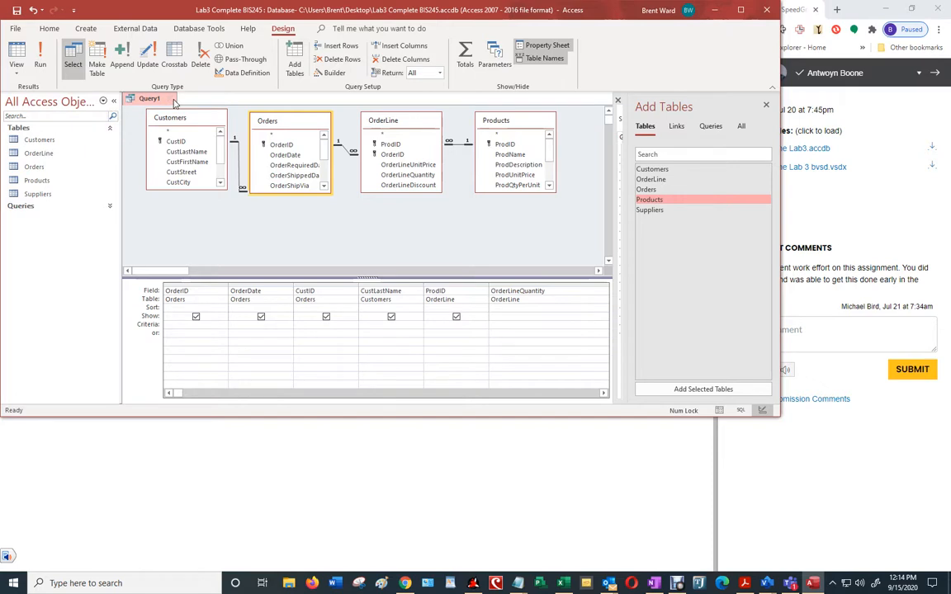
{"action": "left_click", "coordinate": [171, 99]}
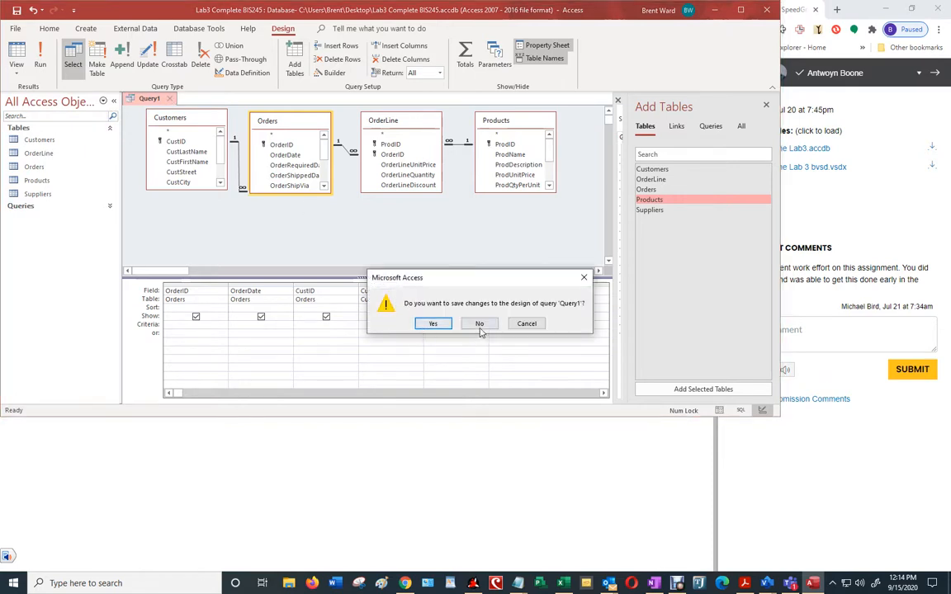
{"action": "left_click", "coordinate": [434, 325]}
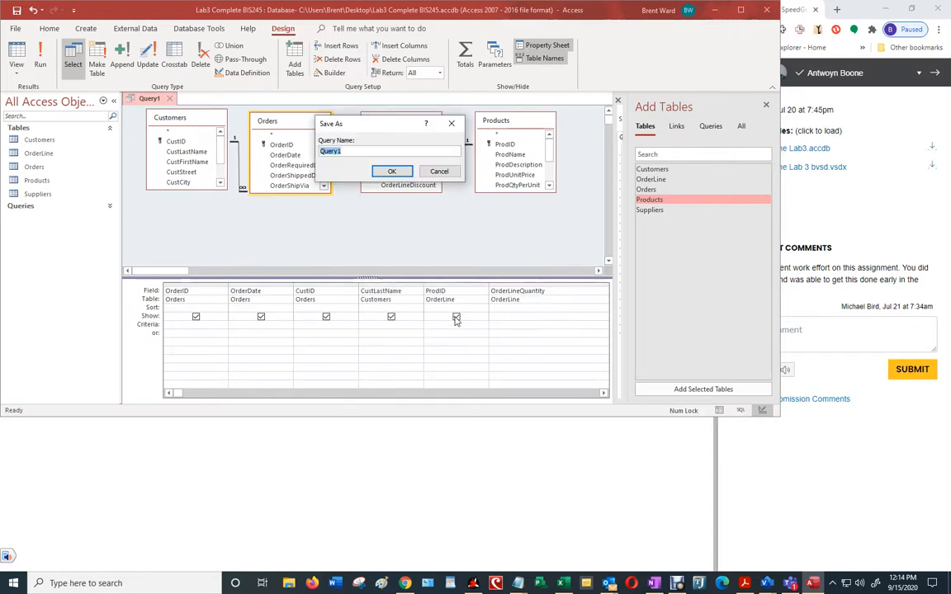
{"action": "type", "text": "Or"}
{"action": "type", "text": "enOrde"}
{"action": "key", "text": "Return"}
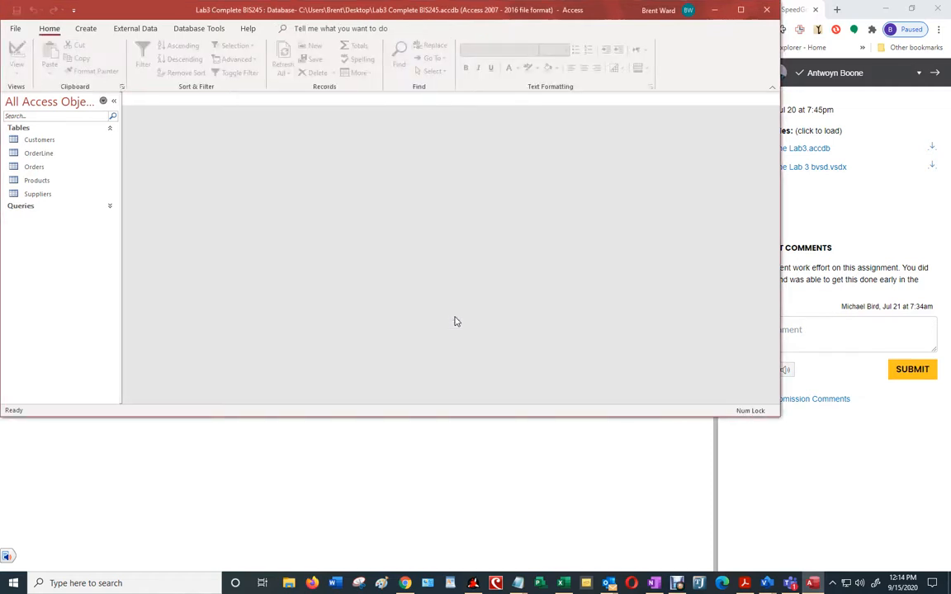
Expand the list of queries and open OpenOrdersQuery and Open Orders to compare their results
{"action": "left_click", "coordinate": [109, 210]}
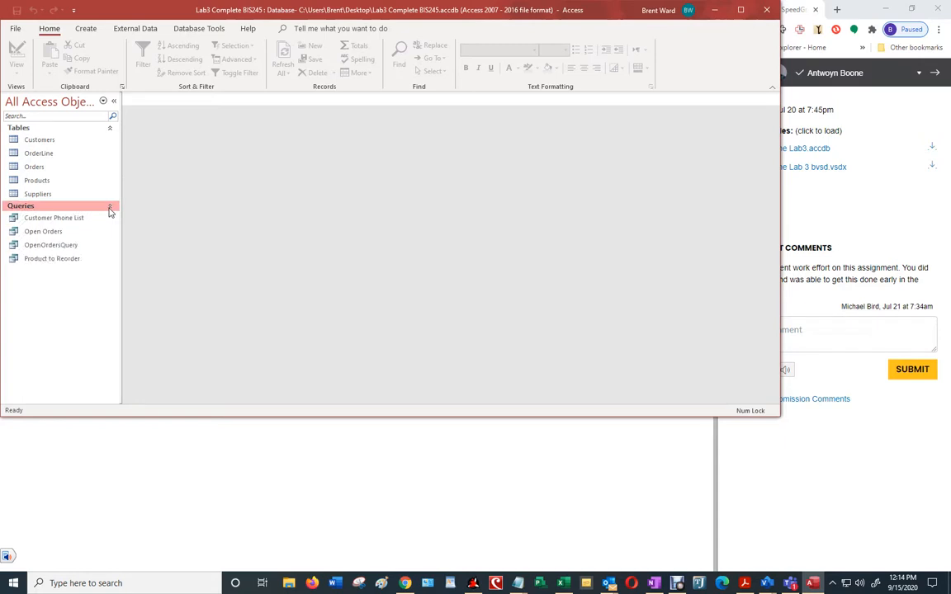
{"action": "double_click", "coordinate": [47, 246]}
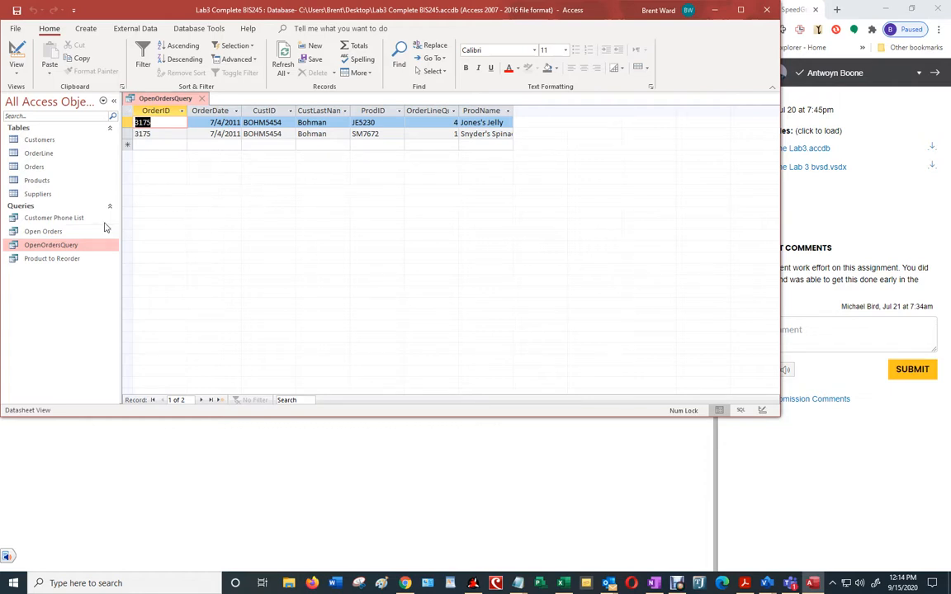
{"action": "double_click", "coordinate": [49, 232]}
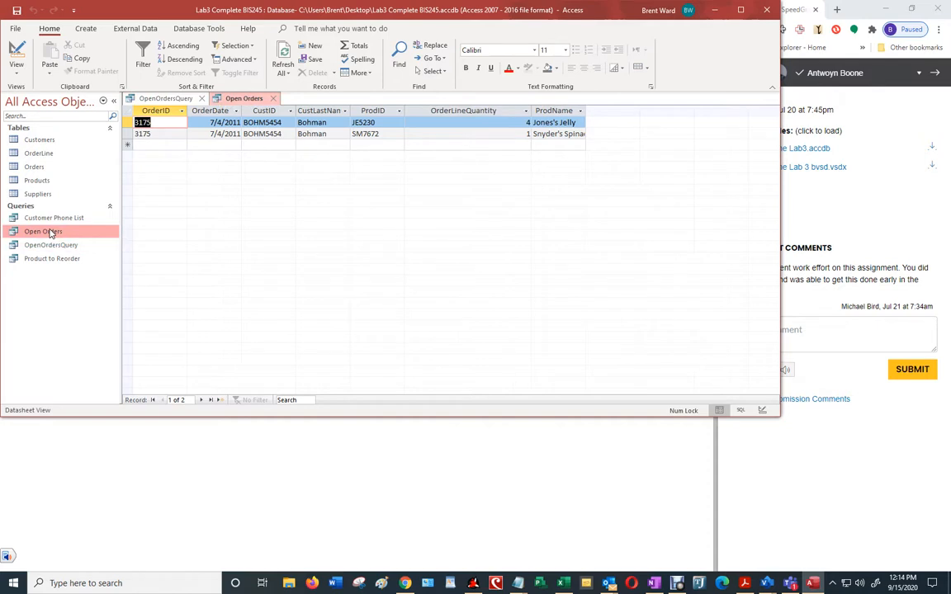
{"action": "double_click", "coordinate": [43, 245]}
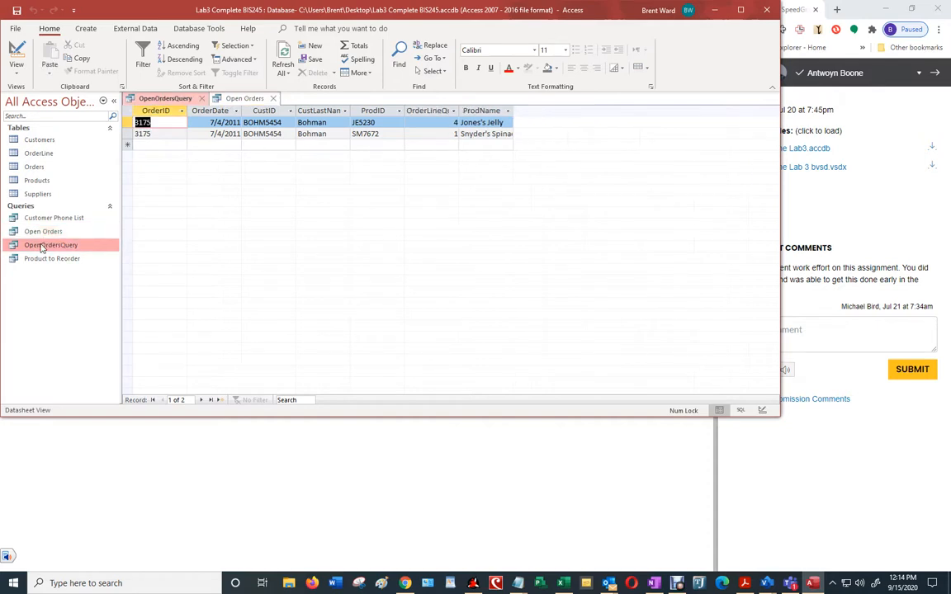
{"action": "right_click", "coordinate": [50, 233]}
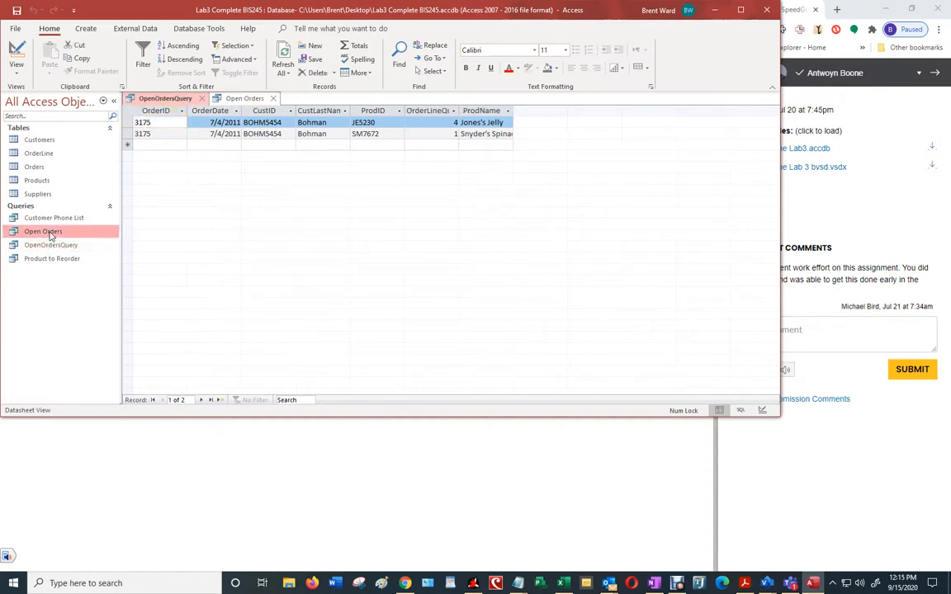
{"action": "left_click", "coordinate": [194, 229]}
Open the Product to Reorder query to see its results, and switch it to Design view
{"action": "left_click", "coordinate": [55, 259]}
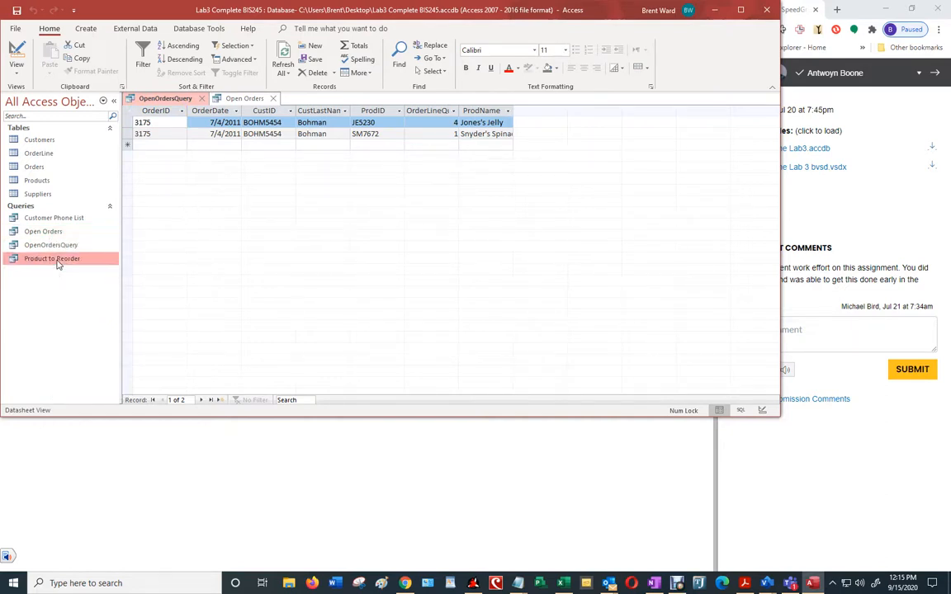
{"action": "double_click", "coordinate": [54, 259]}
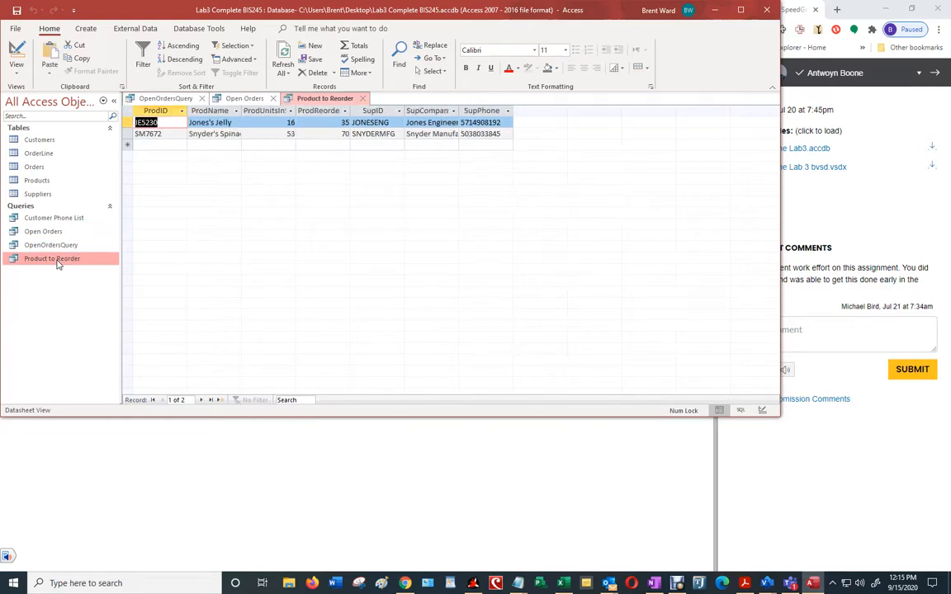
{"action": "right_click", "coordinate": [58, 264]}
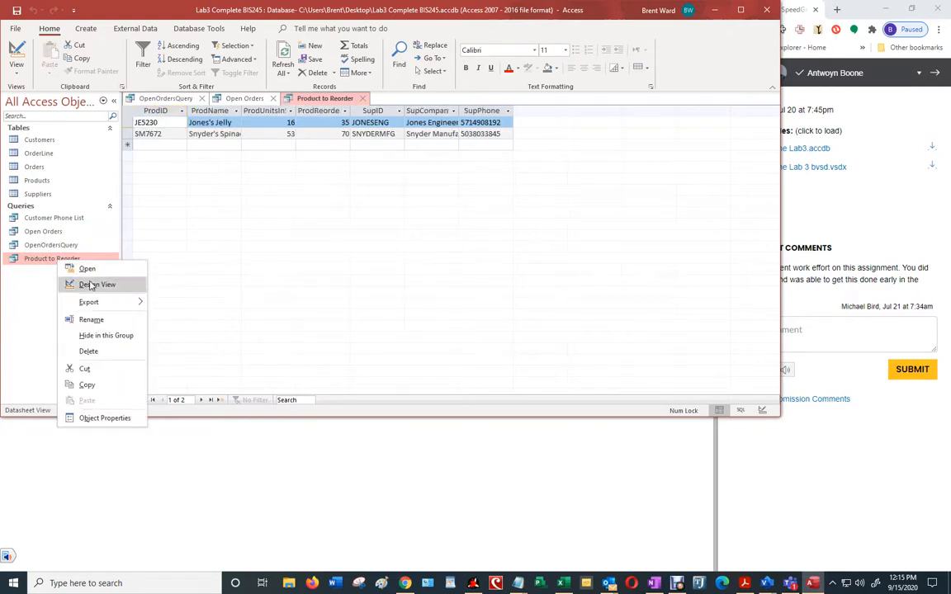
{"action": "left_click", "coordinate": [87, 284]}
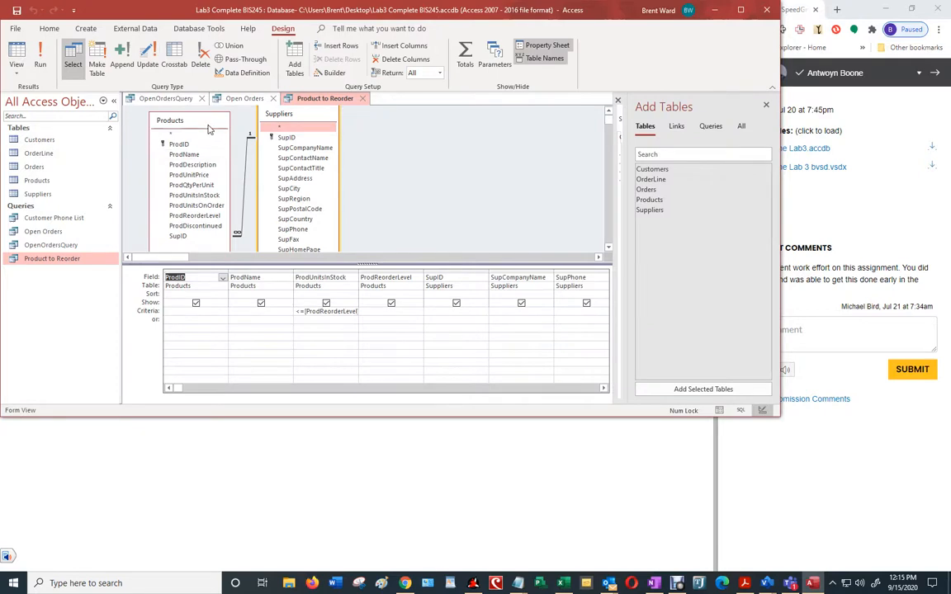
Enlarge the query's table area to fit the full Suppliers field list and examine all the fields in the design grid
{"action": "left_click_drag", "start_coordinate": [207, 119], "coordinate": [202, 112]}
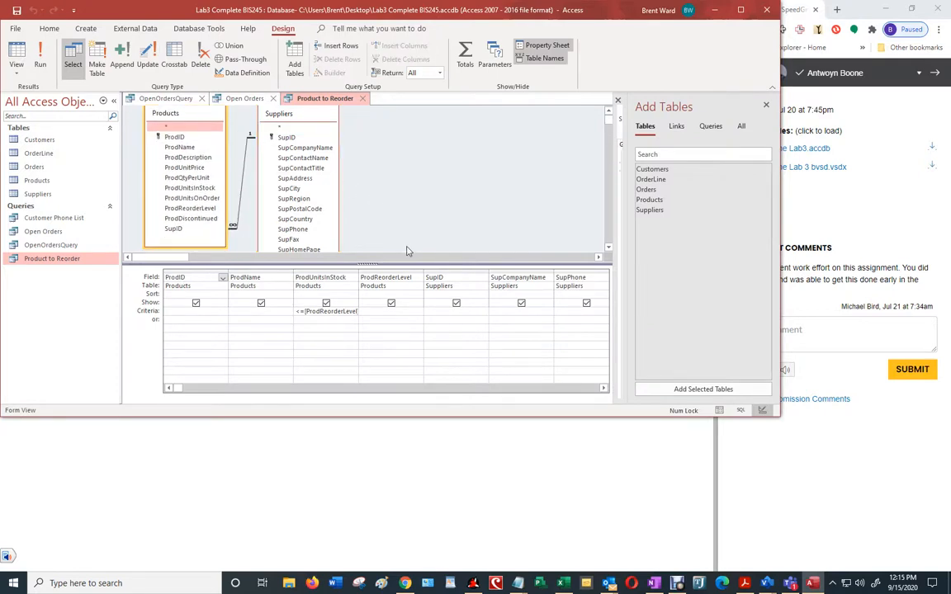
{"action": "left_click_drag", "start_coordinate": [405, 264], "coordinate": [404, 300]}
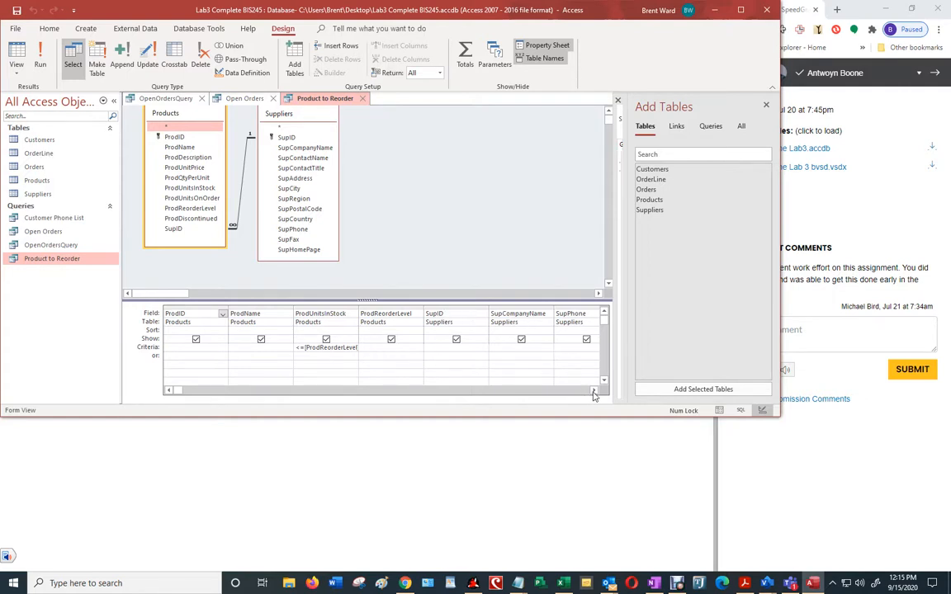
{"action": "double_click", "coordinate": [593, 393]}
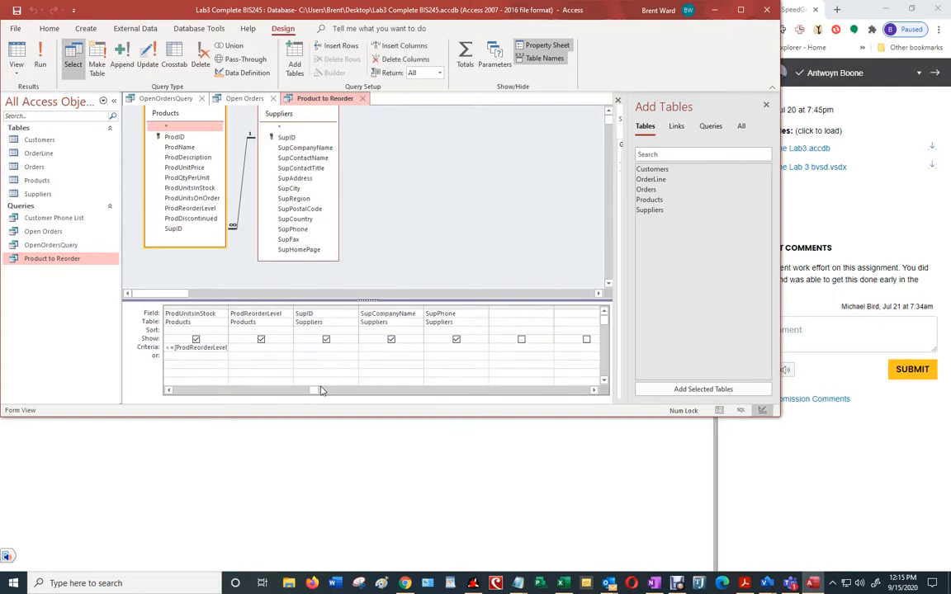
{"action": "left_click_drag", "start_coordinate": [314, 389], "coordinate": [237, 395]}
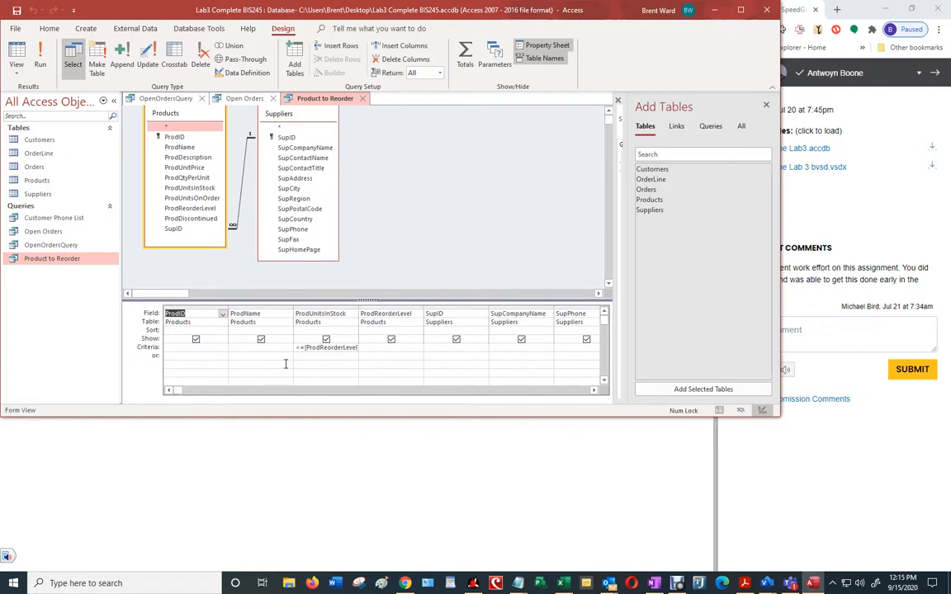
Widen the ProdUnitsInStock column to read its full criterion and run the Product to Reorder query
{"action": "left_click_drag", "start_coordinate": [357, 309], "coordinate": [436, 315]}
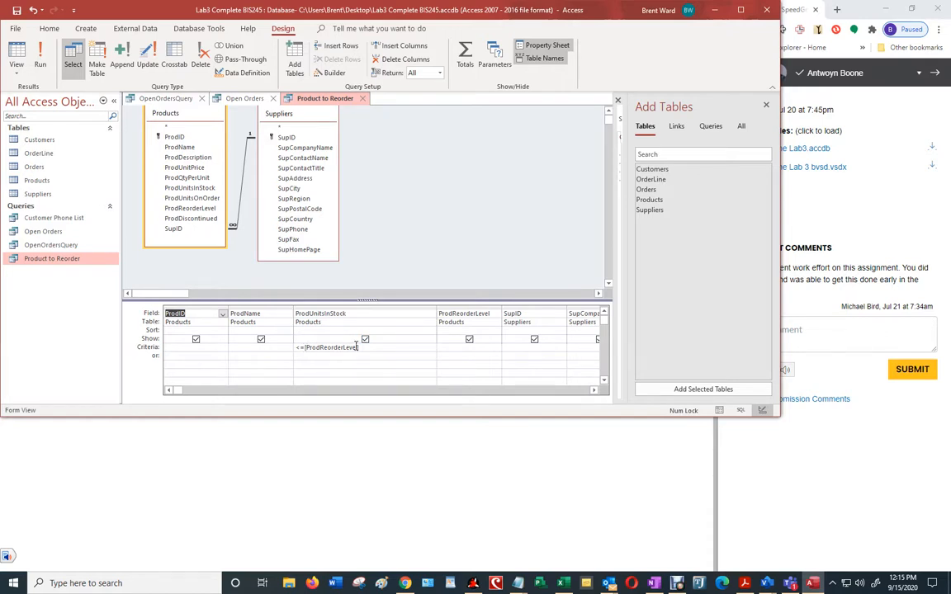
{"action": "left_click", "coordinate": [41, 53]}
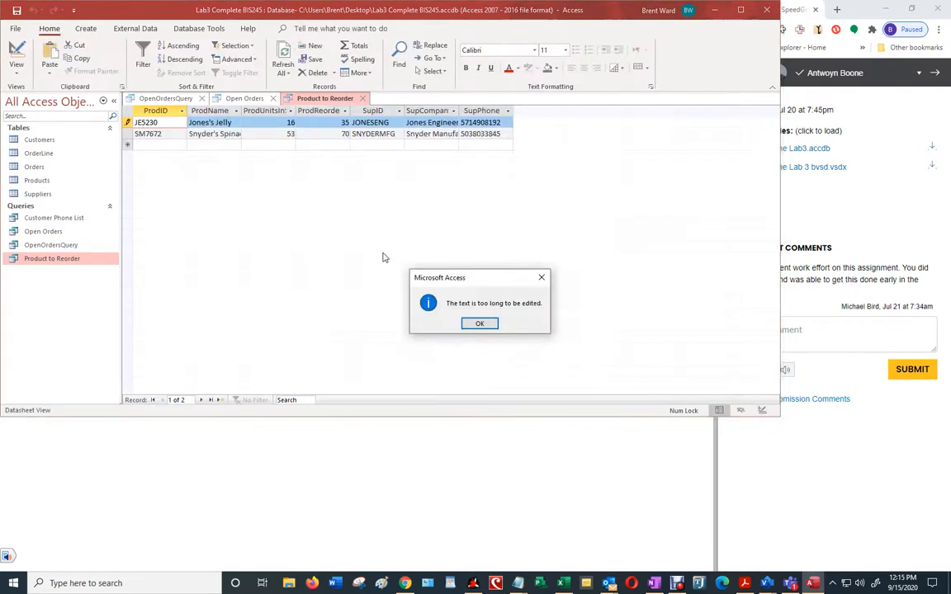
{"action": "left_click", "coordinate": [541, 277]}
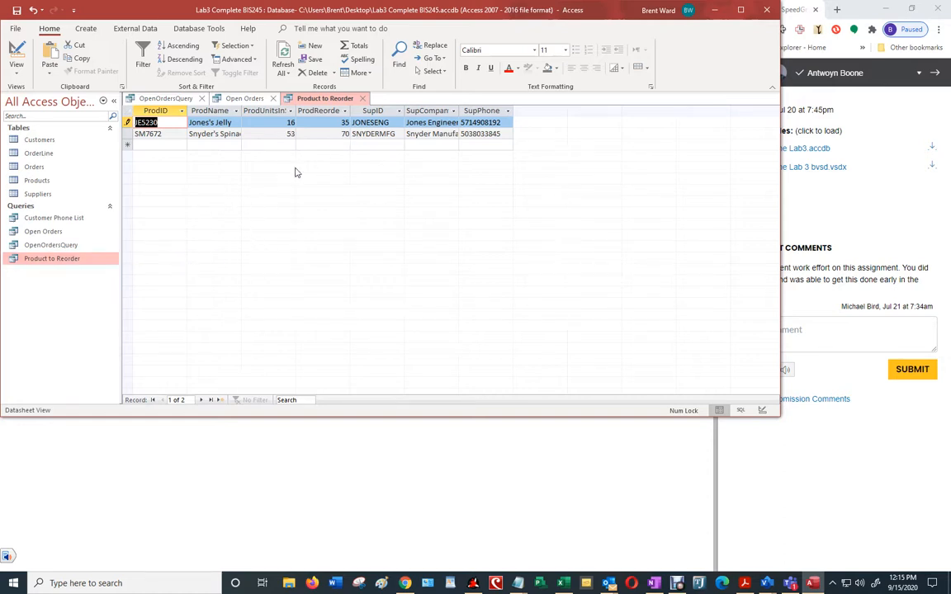
Try to close the Product to Reorder query with its design changes saved
{"action": "left_click", "coordinate": [360, 99]}
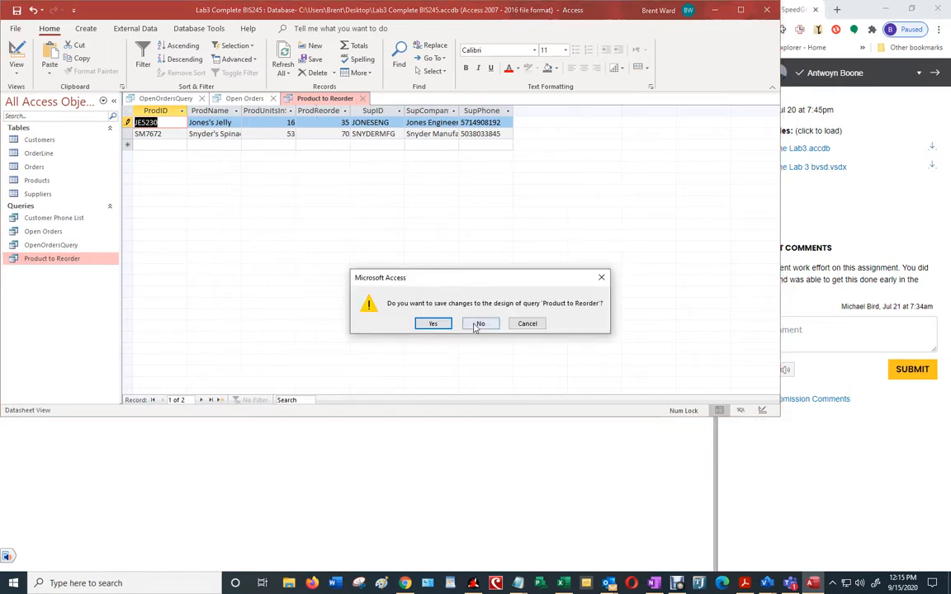
{"action": "left_click", "coordinate": [433, 323]}
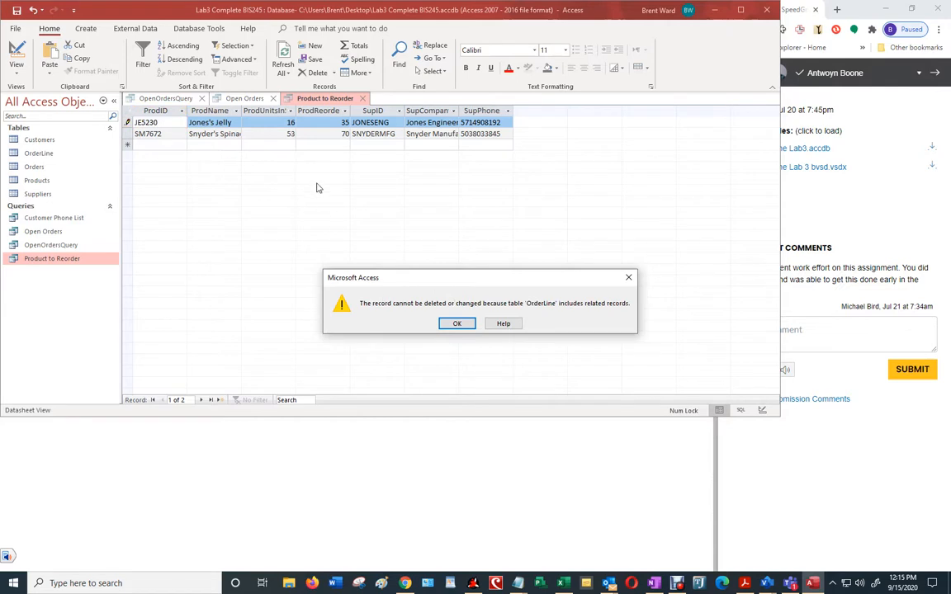
{"action": "left_click", "coordinate": [470, 322]}
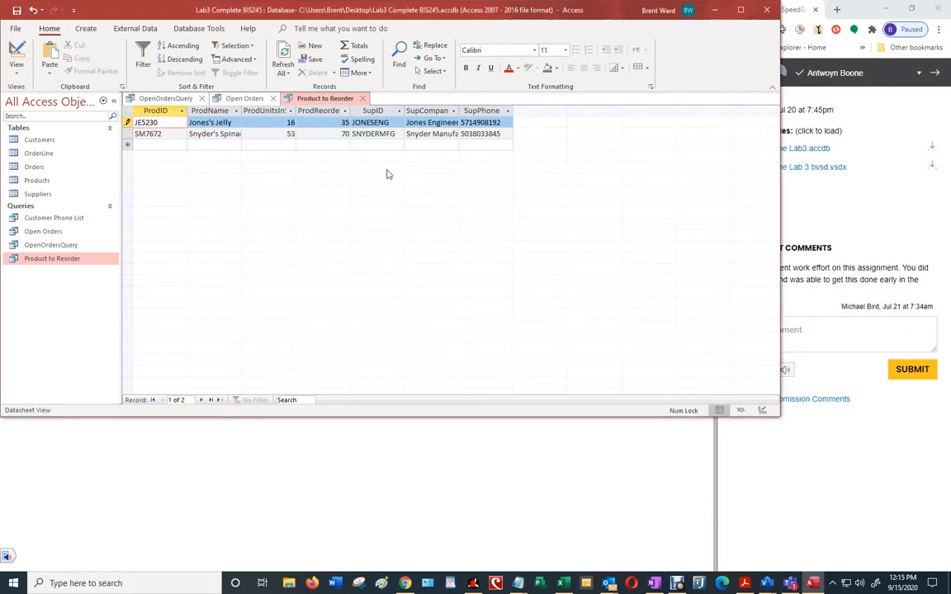
Close the Product to Reorder query, discarding its design and record changes, and close Open Orders and OpenOrdersQuery
{"action": "left_click", "coordinate": [362, 98]}
{"action": "left_click", "coordinate": [487, 325]}
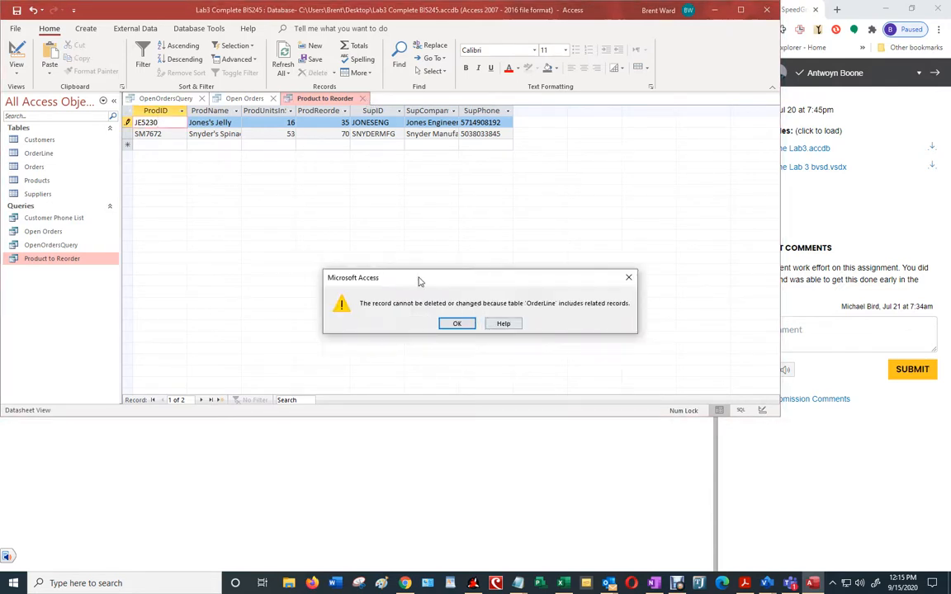
{"action": "left_click", "coordinate": [466, 322]}
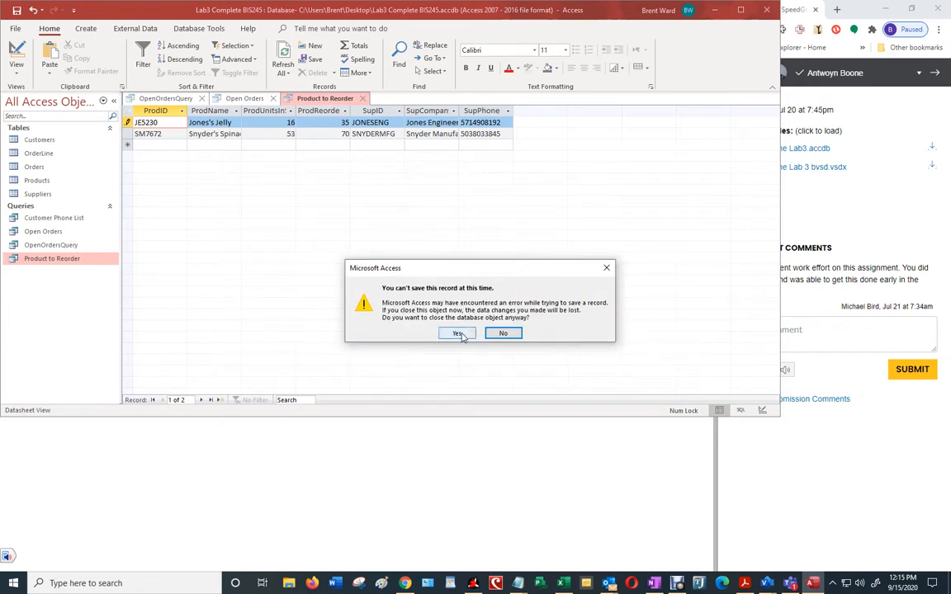
{"action": "left_click", "coordinate": [461, 332]}
{"action": "left_click", "coordinate": [273, 99]}
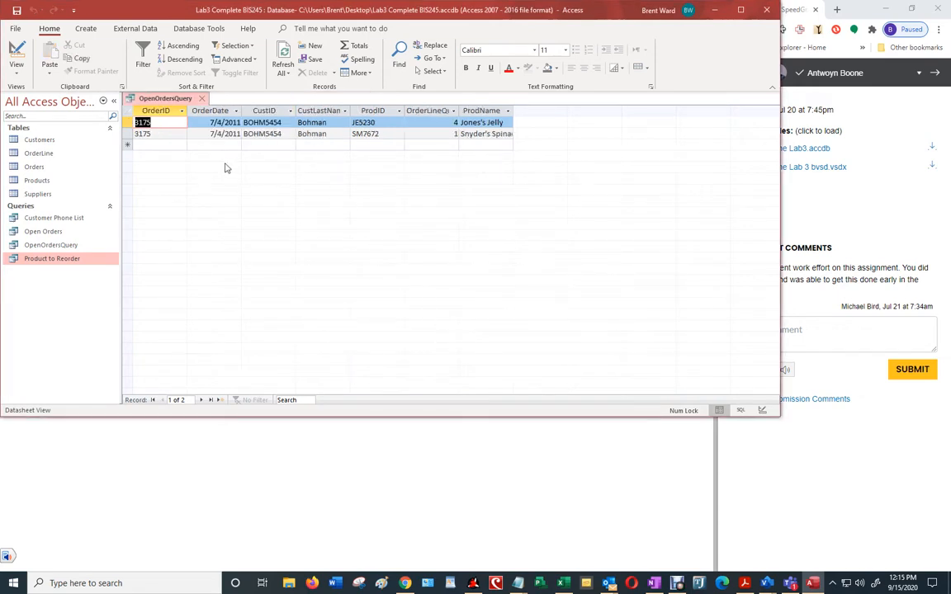
{"action": "left_click", "coordinate": [203, 99]}
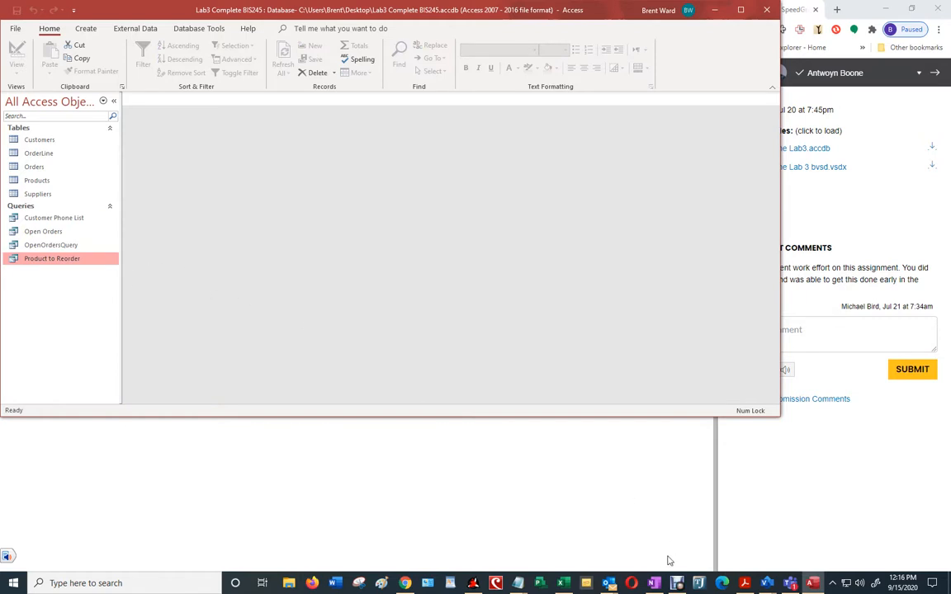
{"action": "left_click", "coordinate": [676, 582]}
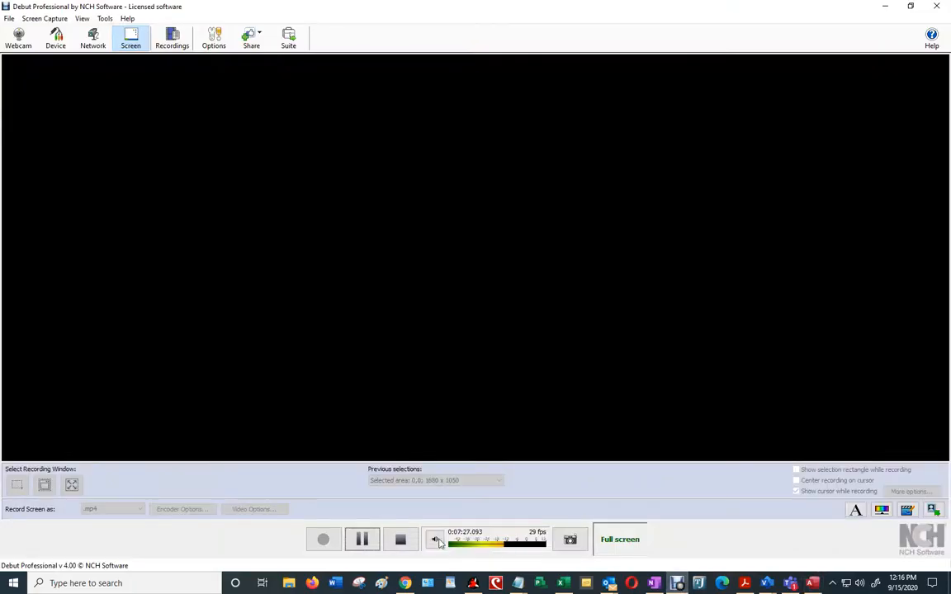
{"action": "left_click", "coordinate": [363, 539]}
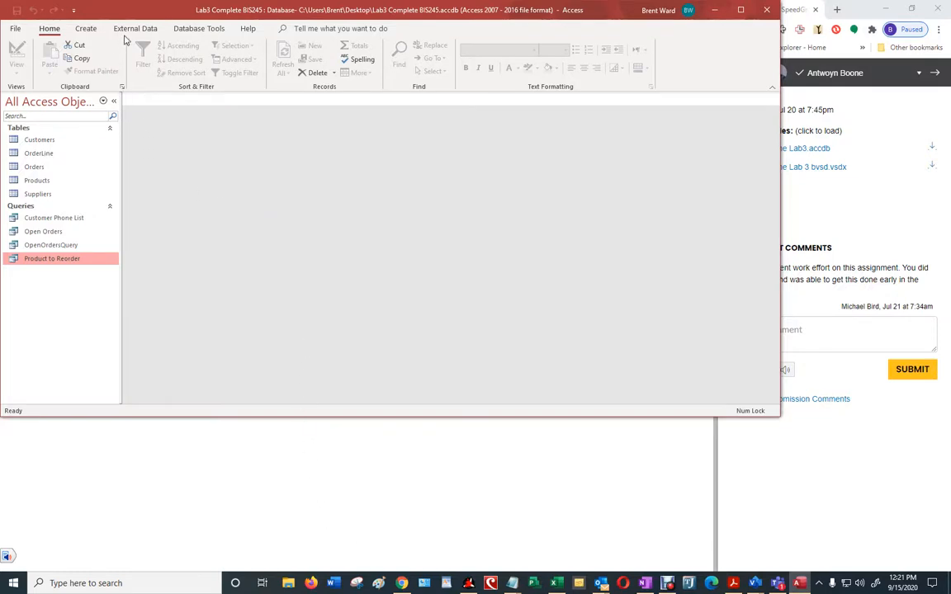
Create a new query in Design view and add the Products and Suppliers tables to it
{"action": "left_click", "coordinate": [89, 29]}
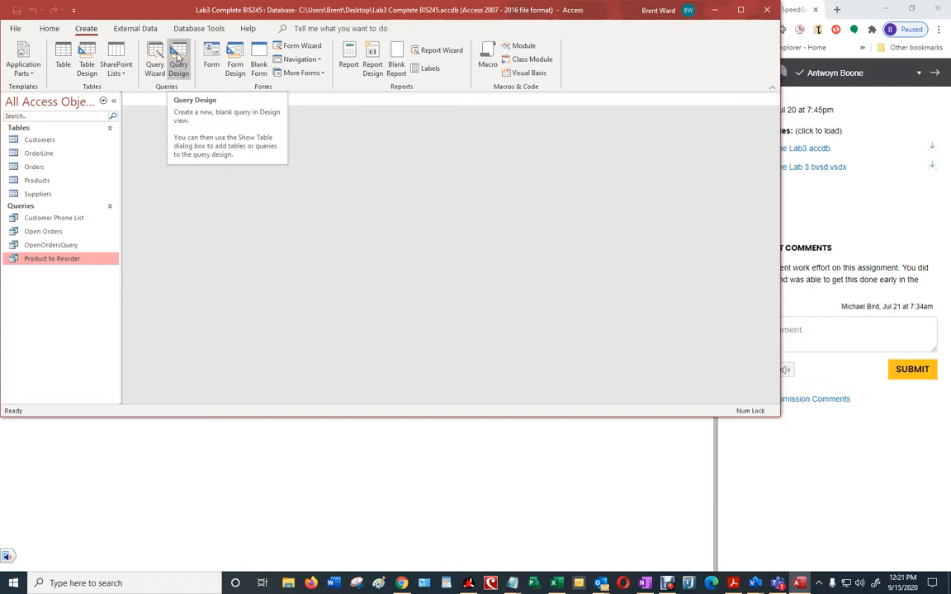
{"action": "left_click", "coordinate": [178, 56]}
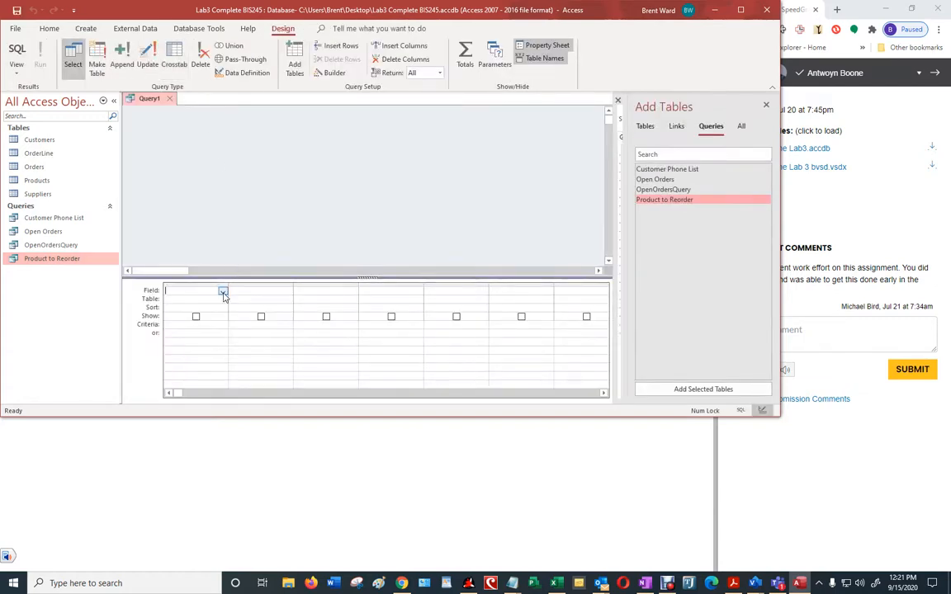
{"action": "left_click", "coordinate": [223, 293]}
{"action": "left_click", "coordinate": [234, 160]}
{"action": "right_click", "coordinate": [234, 160]}
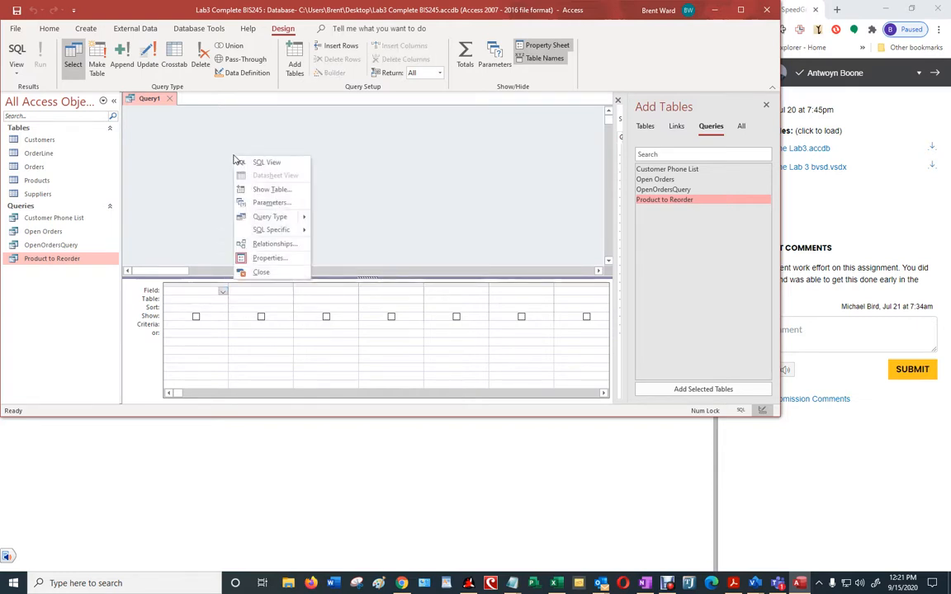
{"action": "left_click", "coordinate": [280, 192]}
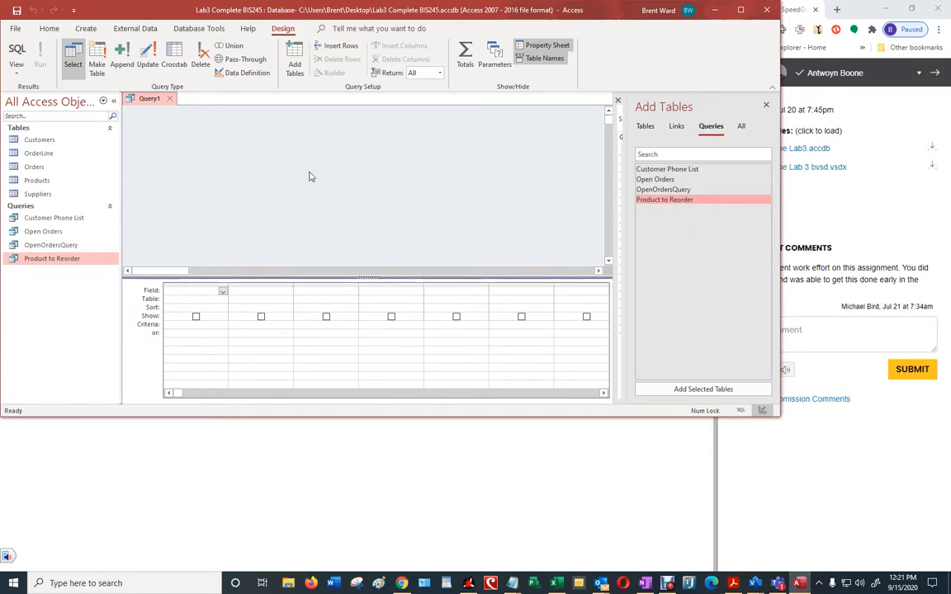
{"action": "left_click", "coordinate": [644, 127]}
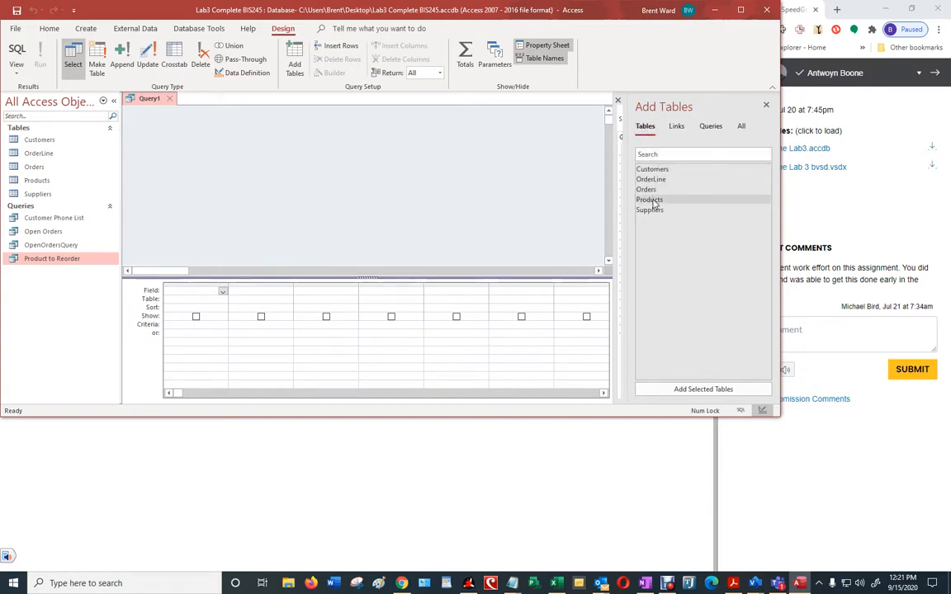
{"action": "double_click", "coordinate": [650, 200]}
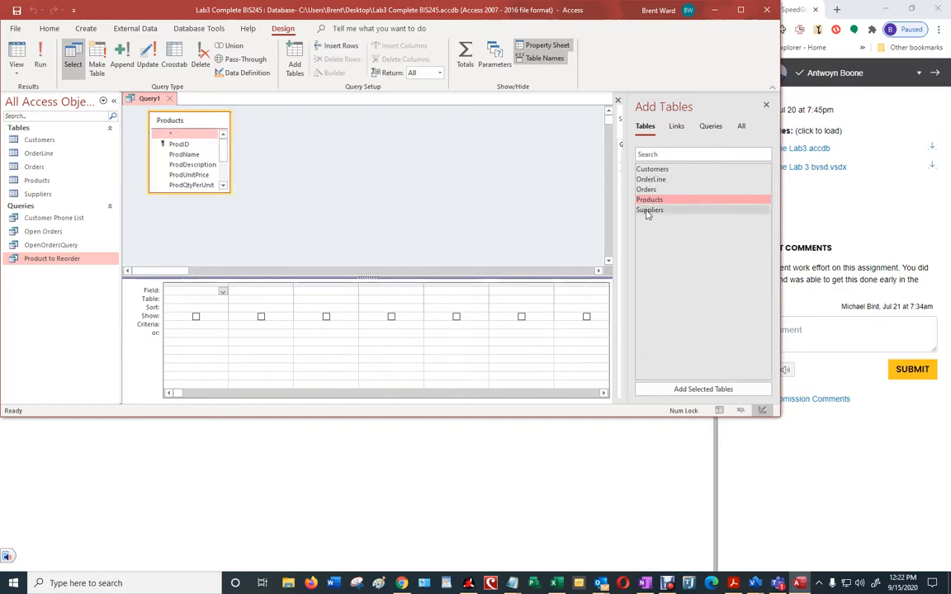
{"action": "double_click", "coordinate": [649, 210]}
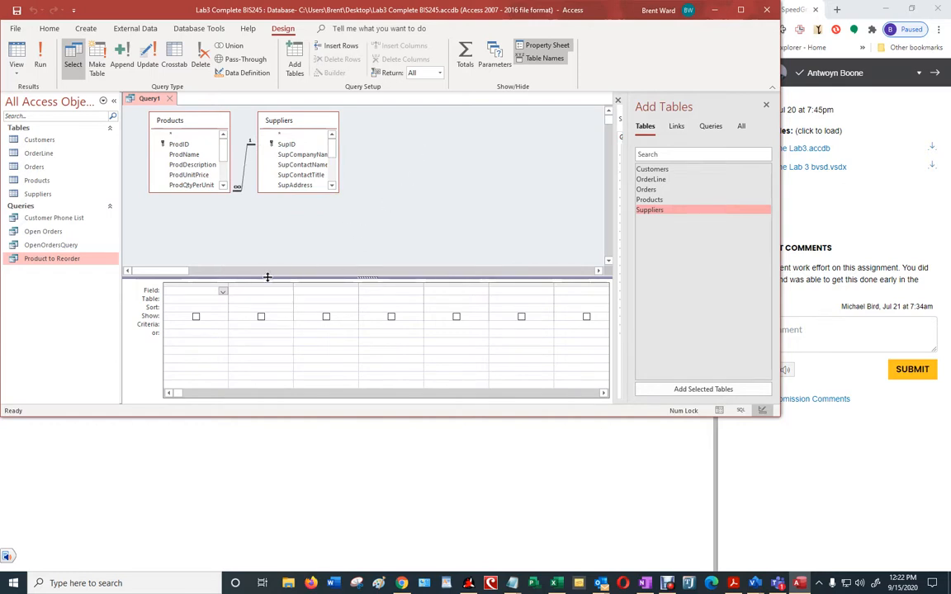
Add ProdID and ProdName from the Products table as the first two fields of the query grid
{"action": "left_click", "coordinate": [223, 291]}
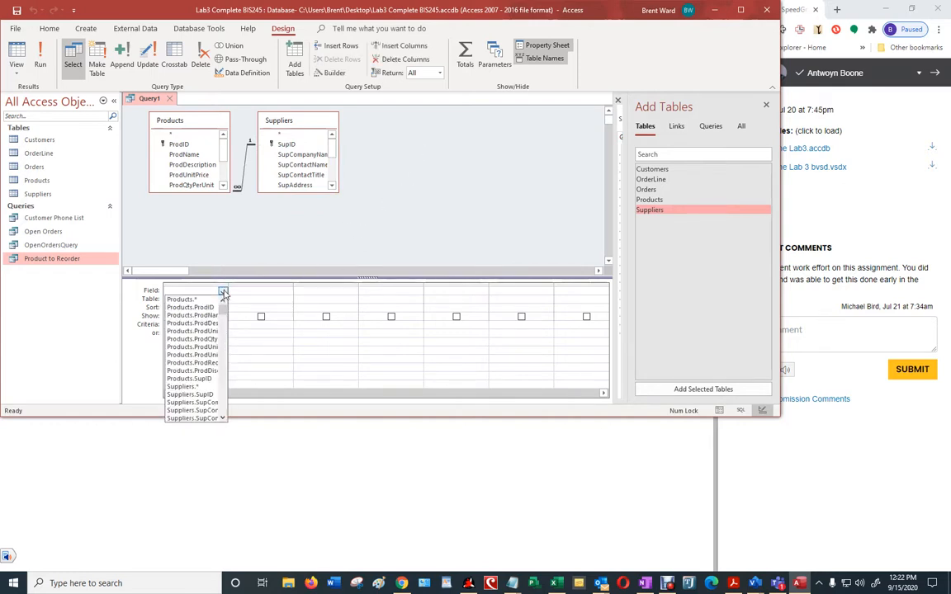
{"action": "left_click", "coordinate": [191, 307]}
{"action": "left_click", "coordinate": [256, 290]}
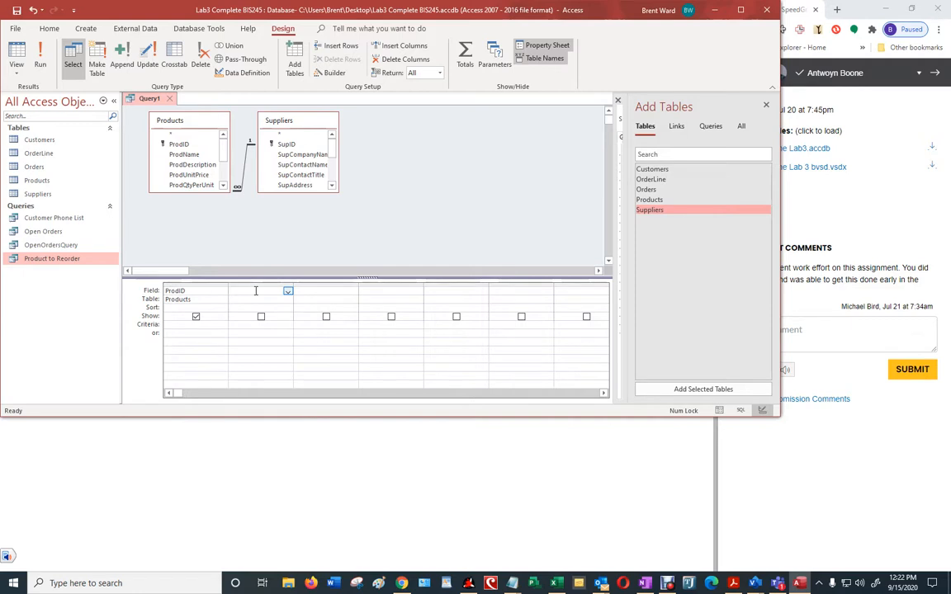
{"action": "left_click", "coordinate": [287, 292]}
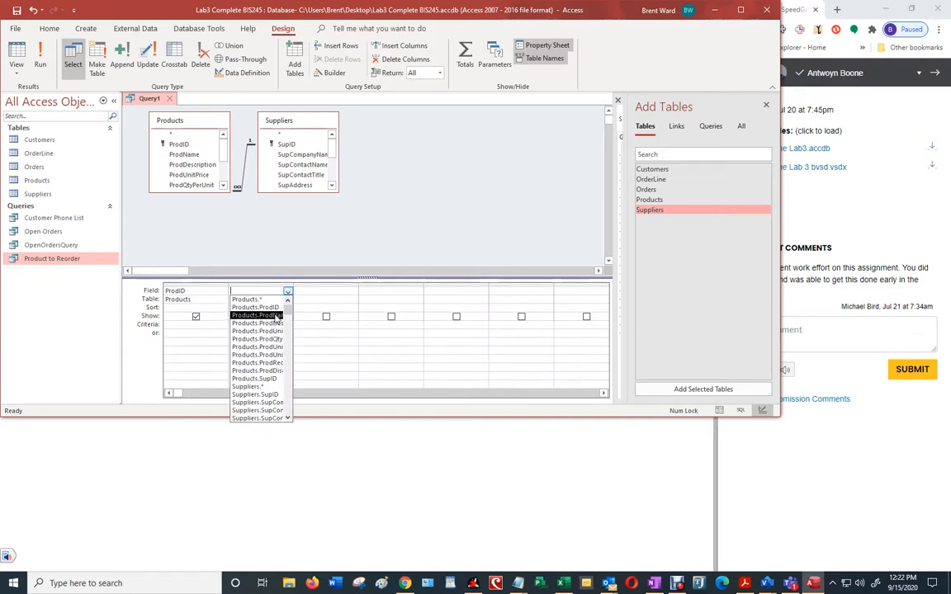
{"action": "left_click", "coordinate": [256, 315]}
Add ProdUnitsInStock from Products as the third query field and fit the column width to the field name
{"action": "left_click", "coordinate": [321, 291]}
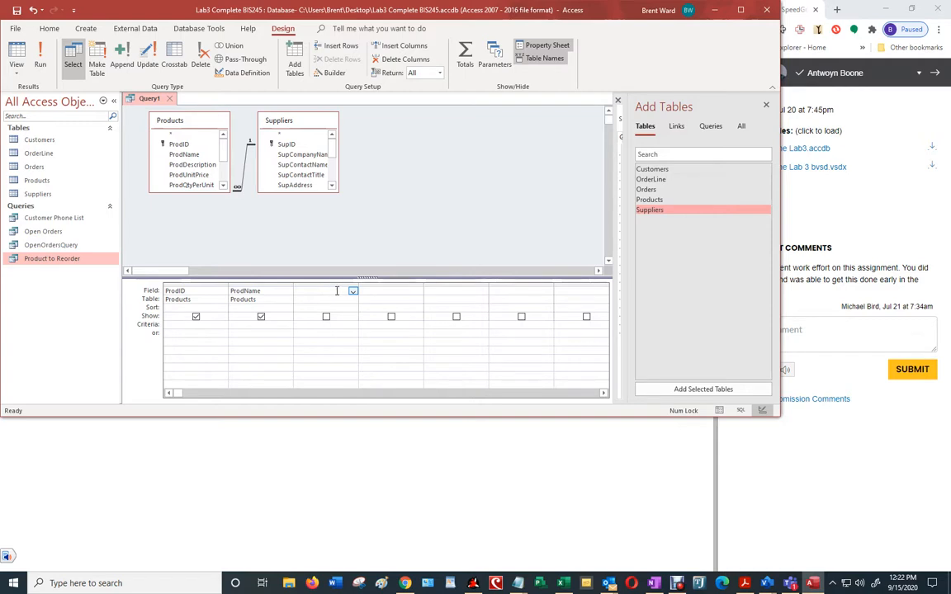
{"action": "left_click", "coordinate": [352, 292]}
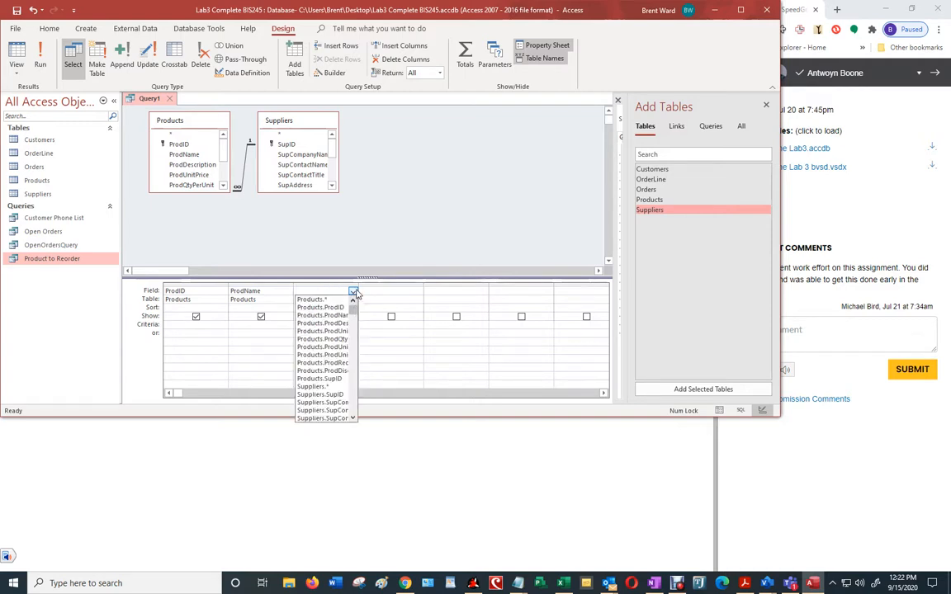
{"action": "left_click_drag", "start_coordinate": [360, 285], "coordinate": [418, 288]}
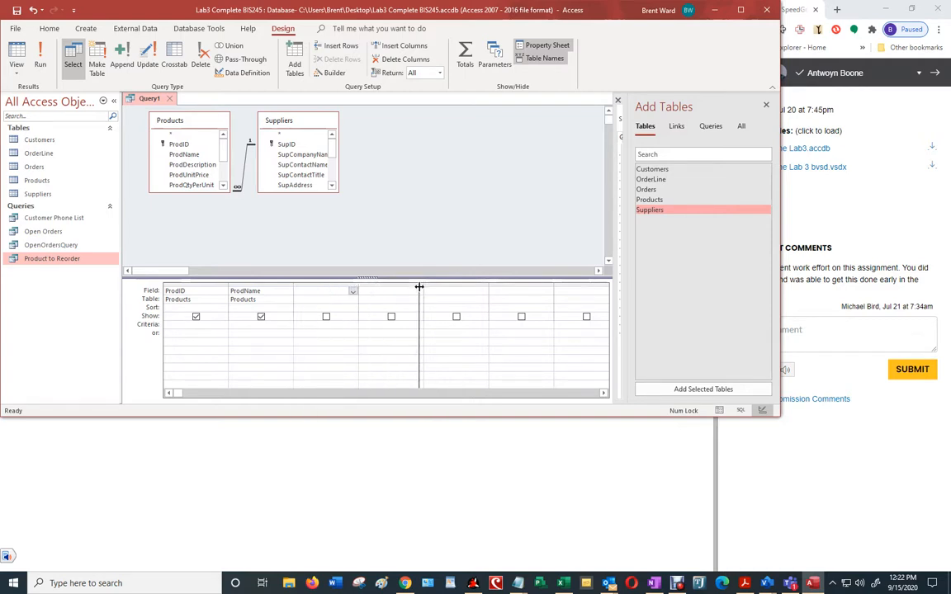
{"action": "left_click", "coordinate": [414, 293]}
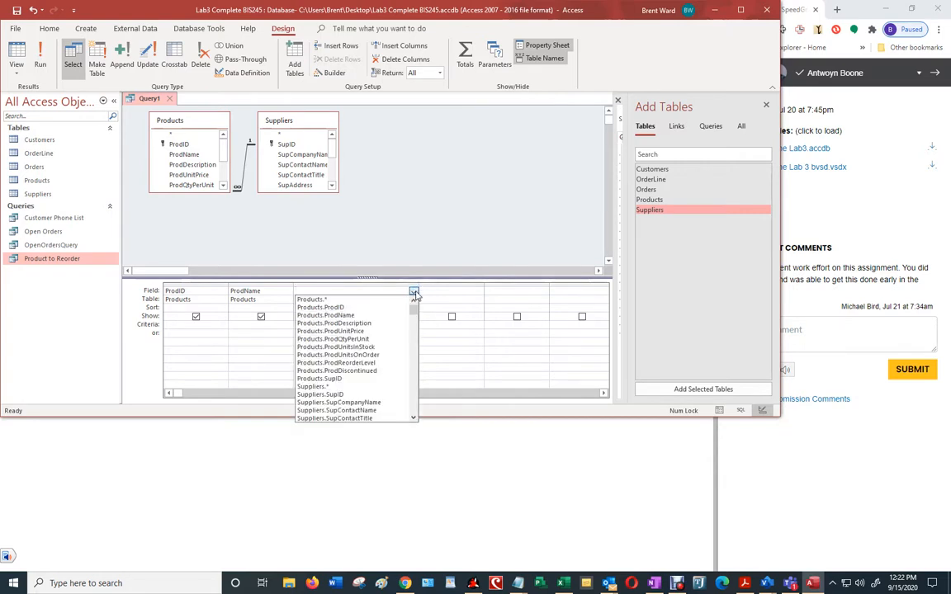
{"action": "left_click", "coordinate": [379, 350]}
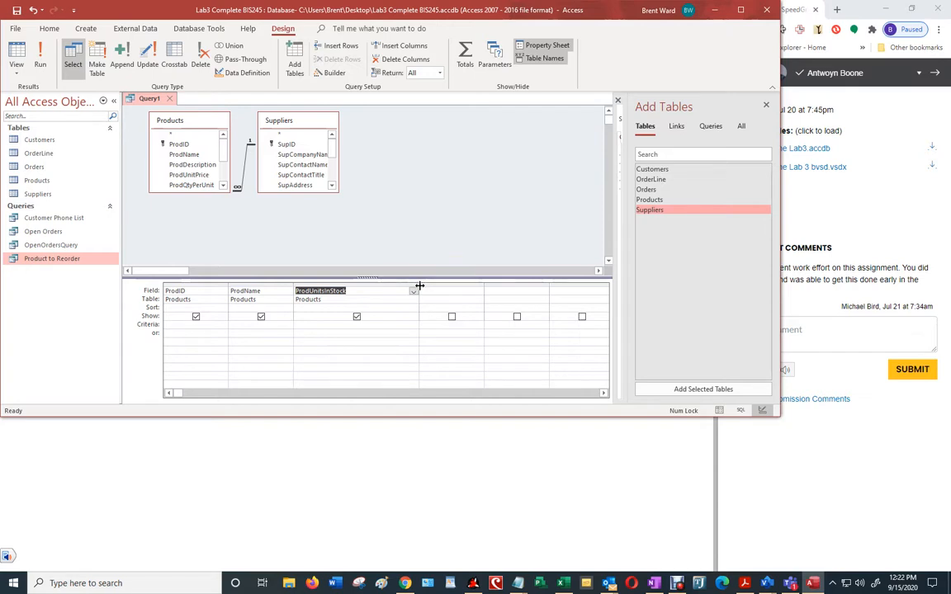
{"action": "left_click_drag", "start_coordinate": [419, 288], "coordinate": [361, 288]}
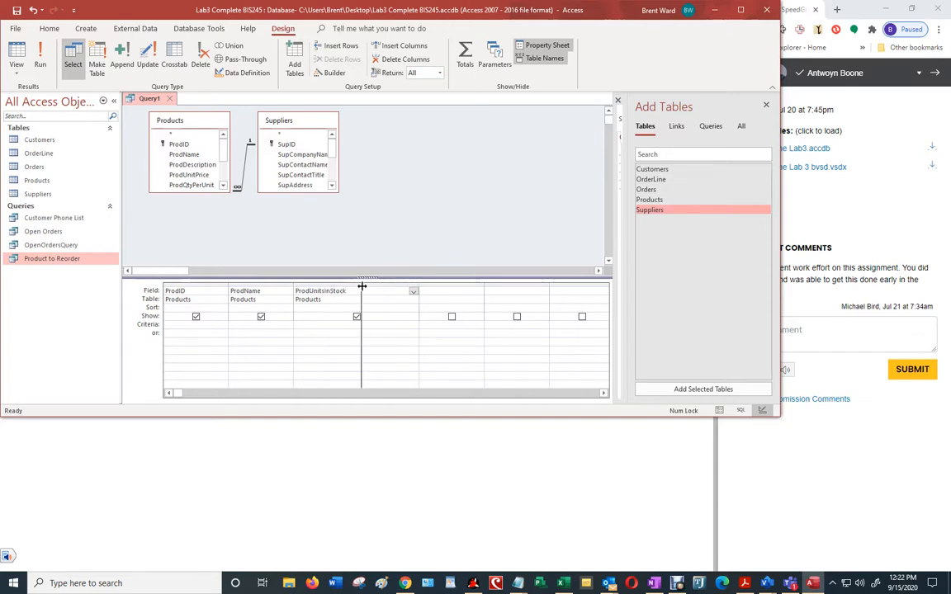
Add ProdReorderLevel from Products as the fourth query field and fit the column width to the field name
{"action": "left_click", "coordinate": [419, 293]}
{"action": "left_click", "coordinate": [421, 292]}
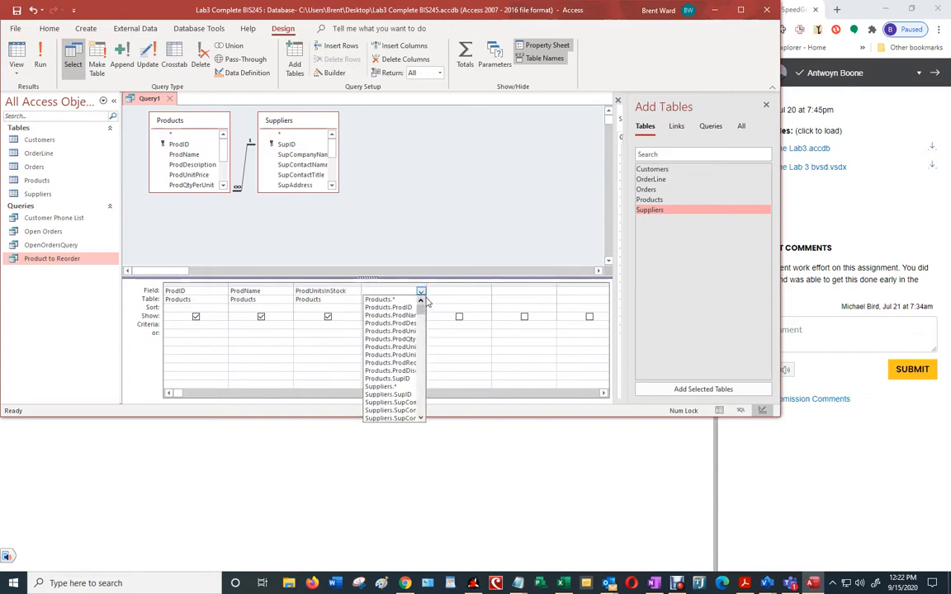
{"action": "left_click_drag", "start_coordinate": [426, 288], "coordinate": [466, 289]}
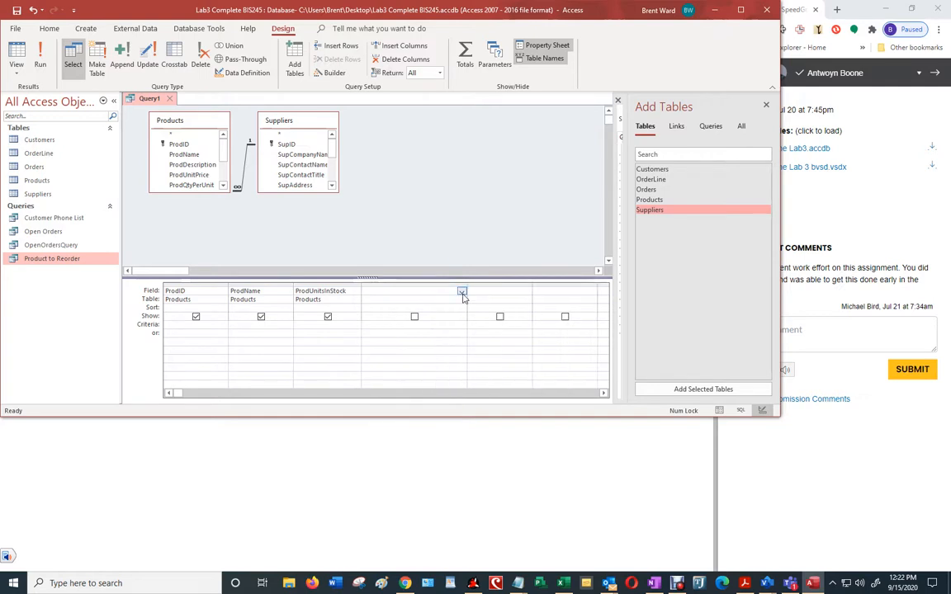
{"action": "left_click", "coordinate": [463, 293]}
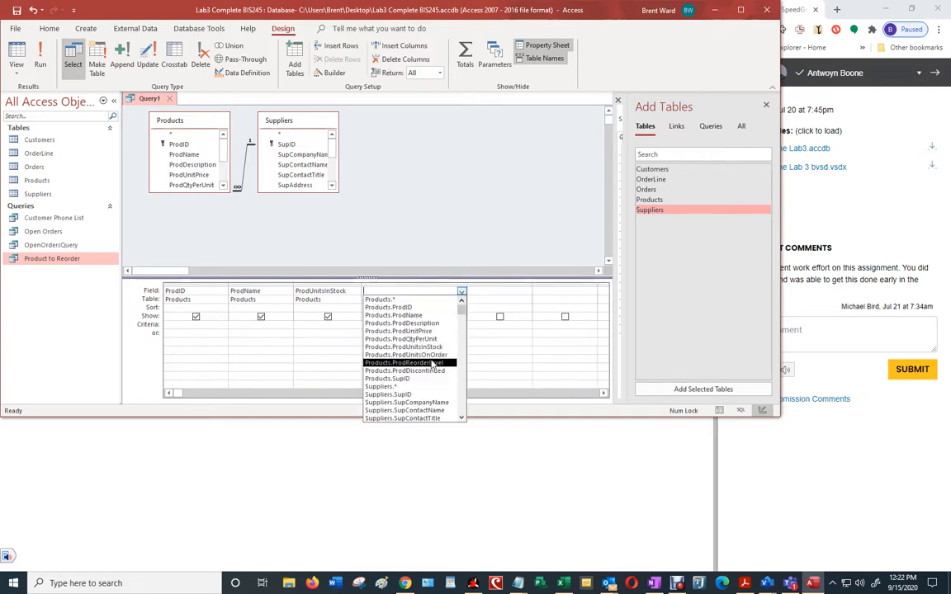
{"action": "left_click", "coordinate": [405, 363]}
{"action": "left_click_drag", "start_coordinate": [466, 285], "coordinate": [426, 283]}
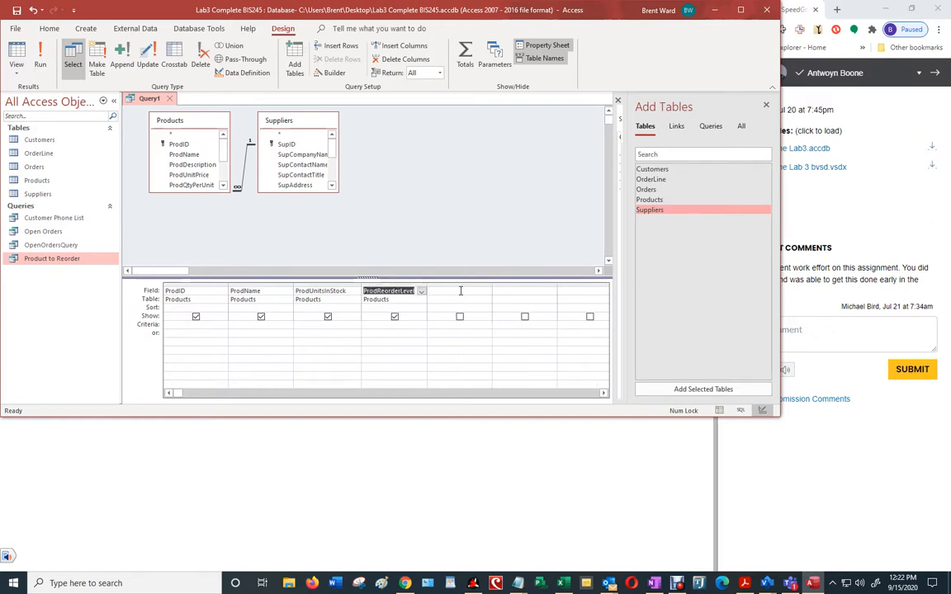
Add SupID and SupCompanyName from the Suppliers table as the fifth and sixth query fields, widening the SupCompanyName column slightly
{"action": "left_click", "coordinate": [460, 291]}
{"action": "left_click", "coordinate": [486, 294]}
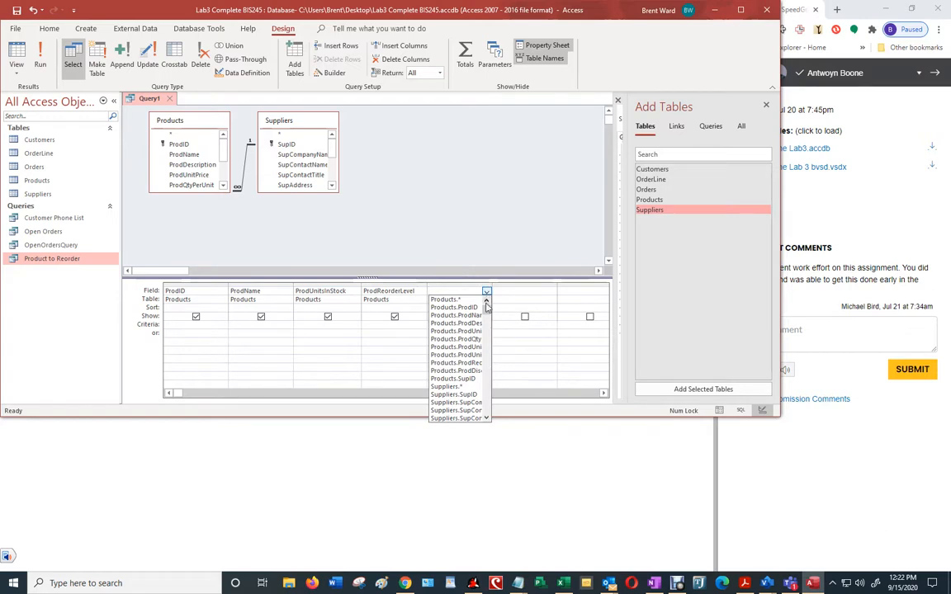
{"action": "left_click", "coordinate": [473, 396]}
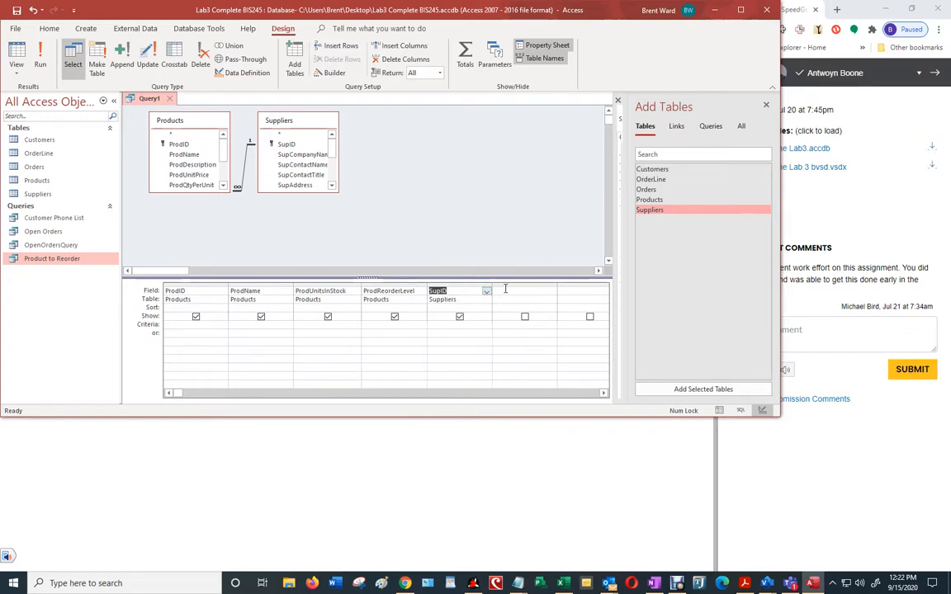
{"action": "left_click", "coordinate": [505, 291]}
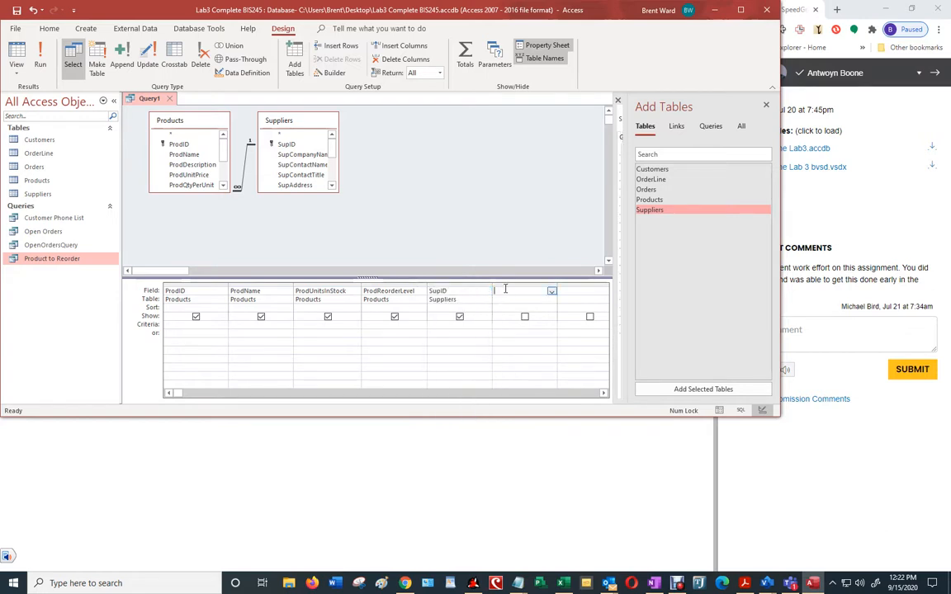
{"action": "left_click", "coordinate": [551, 292]}
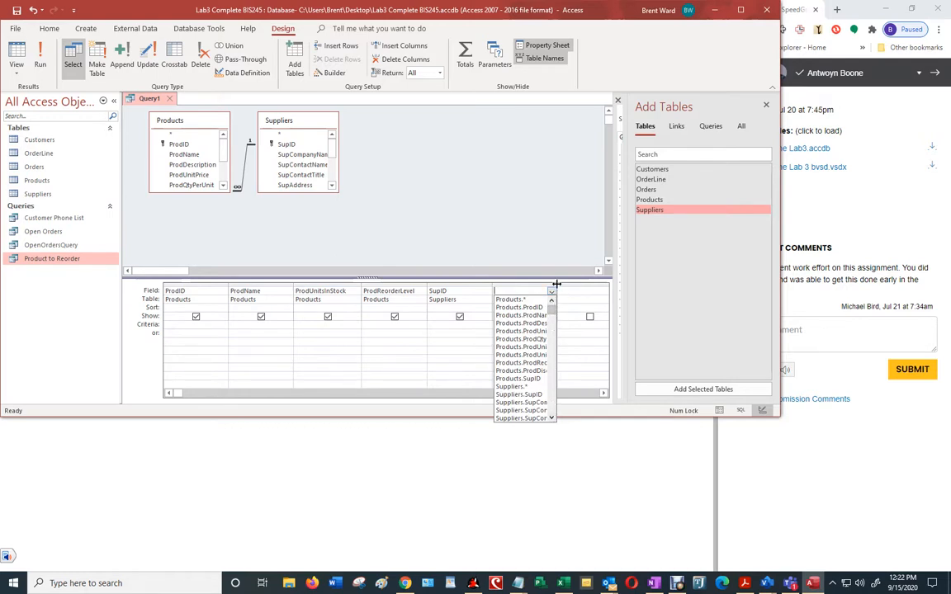
{"action": "left_click_drag", "start_coordinate": [559, 285], "coordinate": [568, 293]}
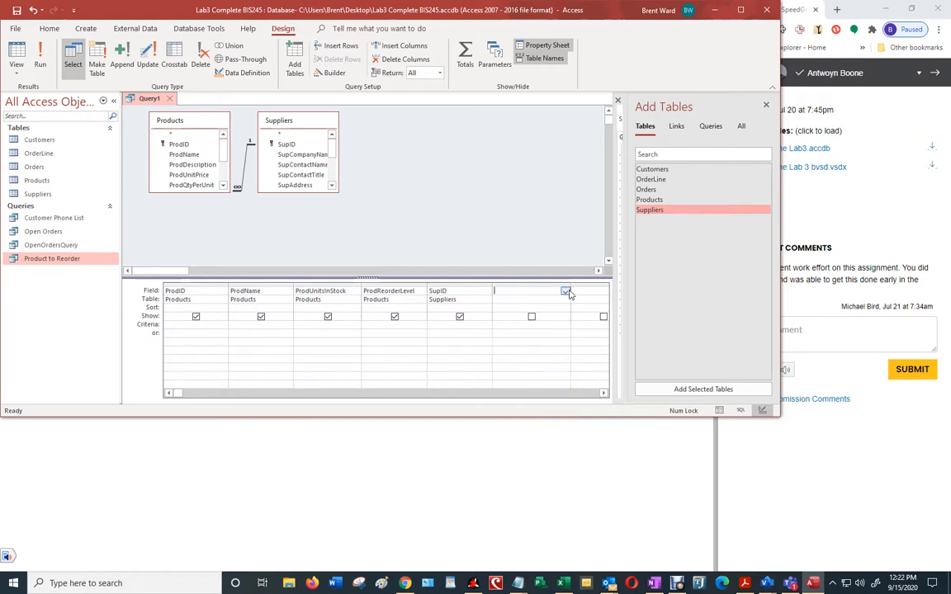
{"action": "left_click", "coordinate": [565, 292]}
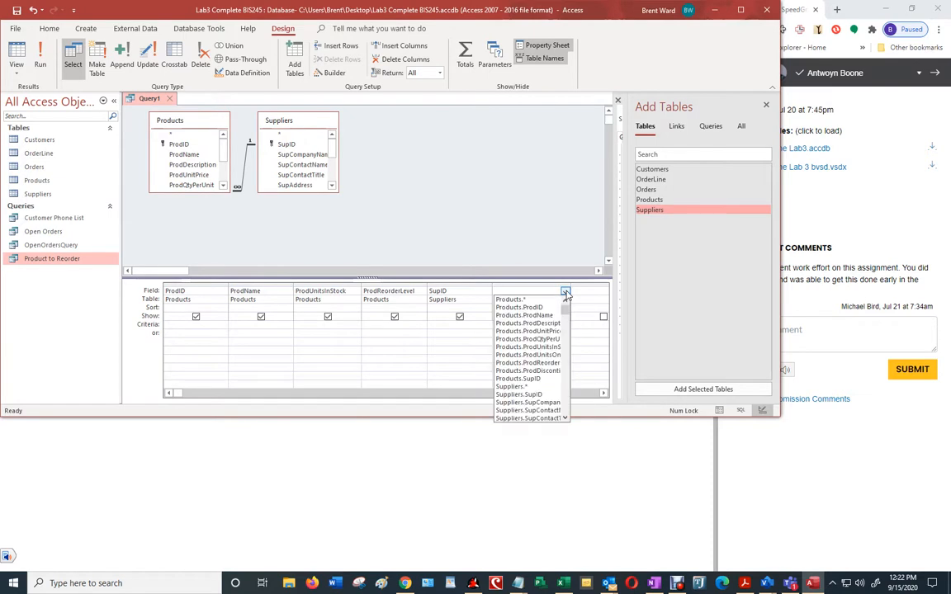
{"action": "left_click", "coordinate": [544, 402]}
{"action": "left_click", "coordinate": [677, 582]}
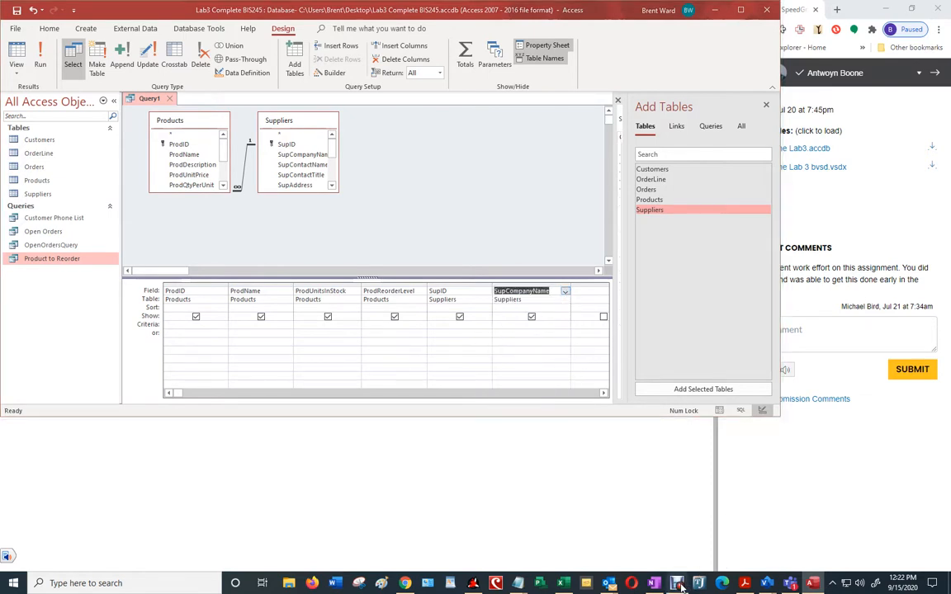
{"action": "left_click", "coordinate": [400, 519]}
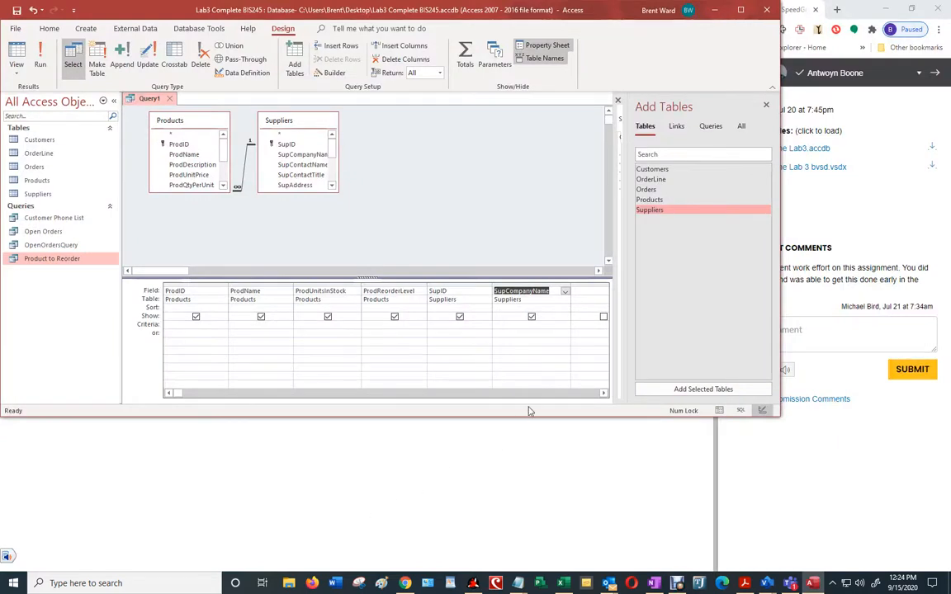
Add SupPhone from Suppliers as the field after SupCompanyName and narrow its column to about the standard width
{"action": "left_click", "coordinate": [596, 290]}
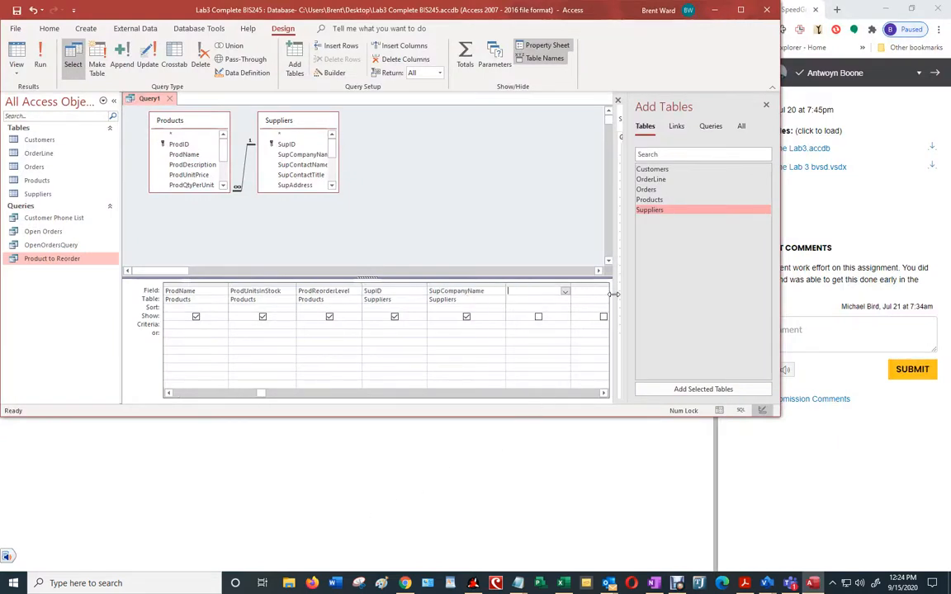
{"action": "scroll", "coordinate": [541, 353], "scroll_direction": "right", "scroll_amount": 2}
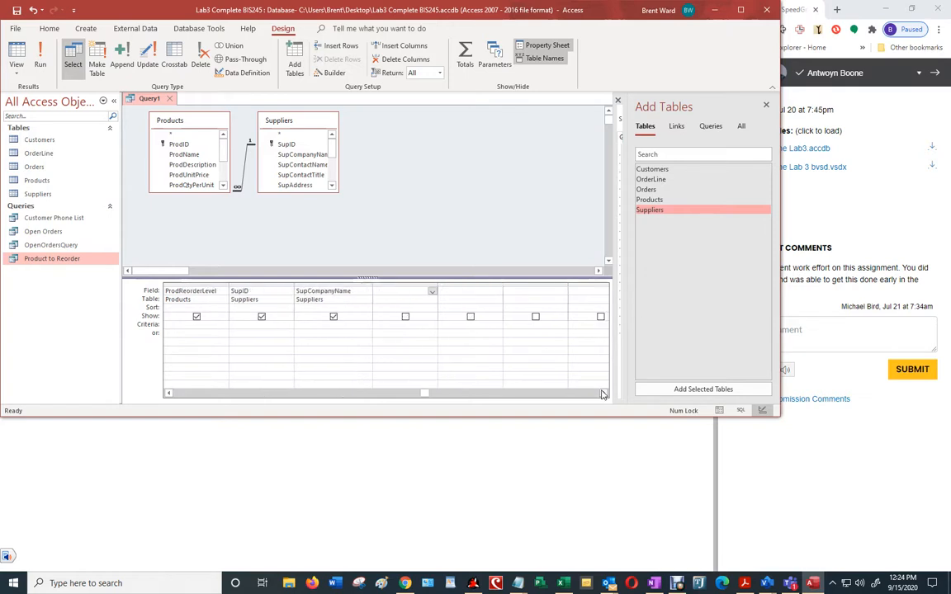
{"action": "left_click_drag", "start_coordinate": [437, 286], "coordinate": [499, 286]}
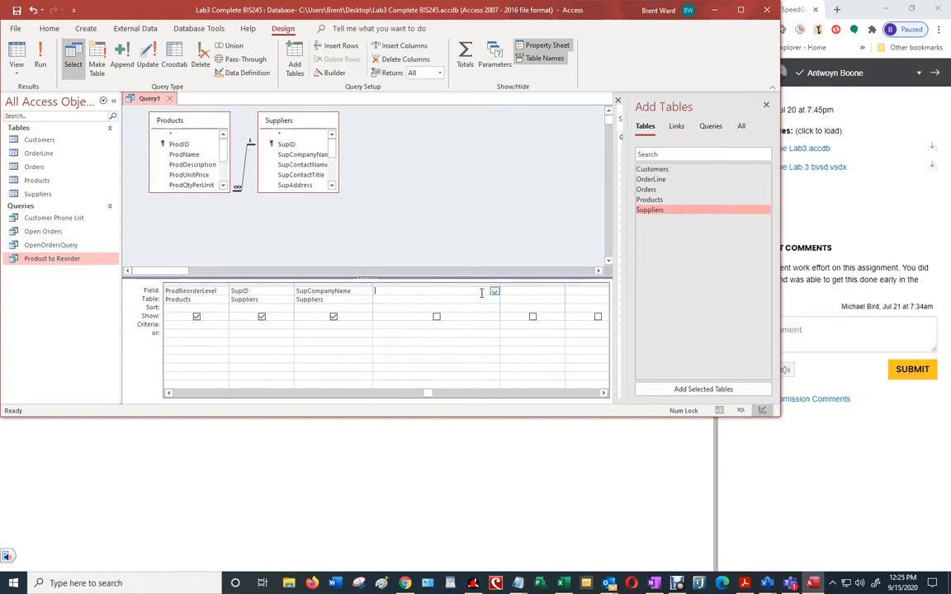
{"action": "left_click", "coordinate": [494, 293]}
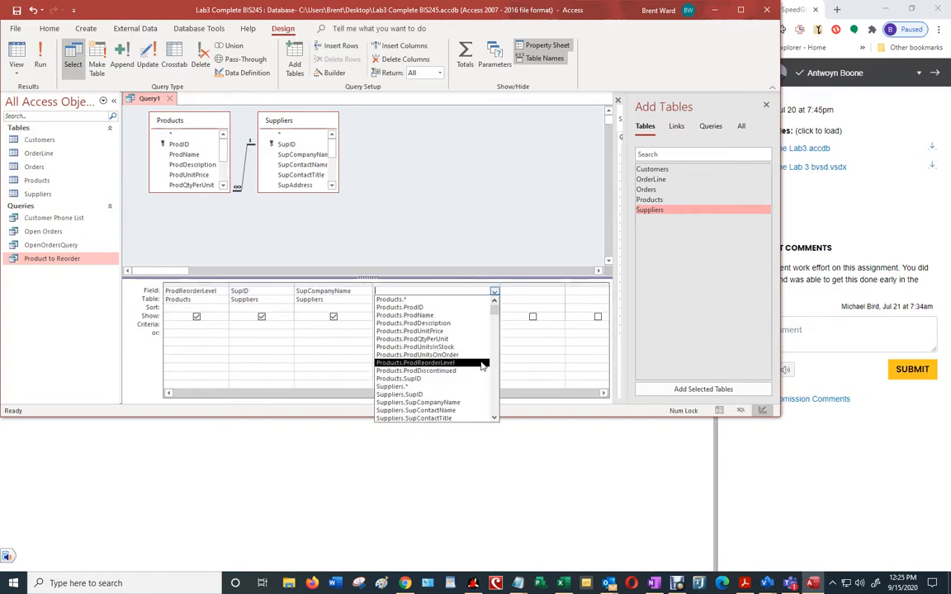
{"action": "left_click_drag", "start_coordinate": [492, 417], "coordinate": [493, 421]}
{"action": "left_click", "coordinate": [412, 410]}
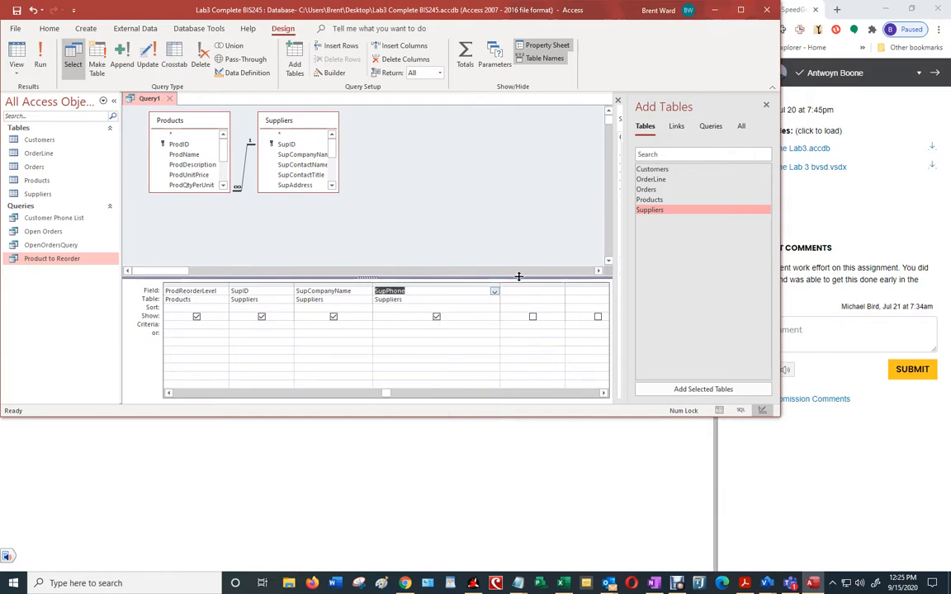
{"action": "left_click_drag", "start_coordinate": [499, 292], "coordinate": [436, 292]}
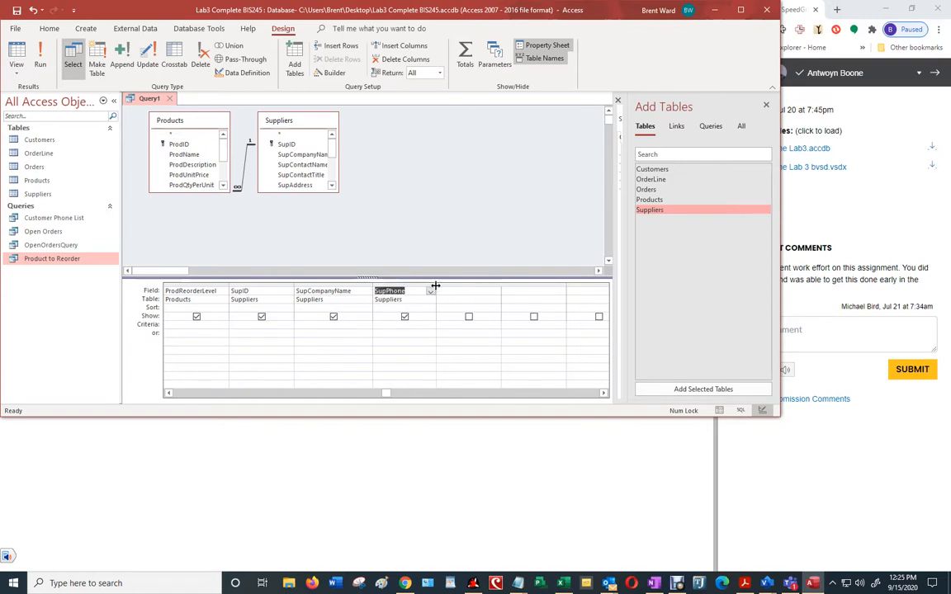
{"action": "left_click", "coordinate": [341, 333]}
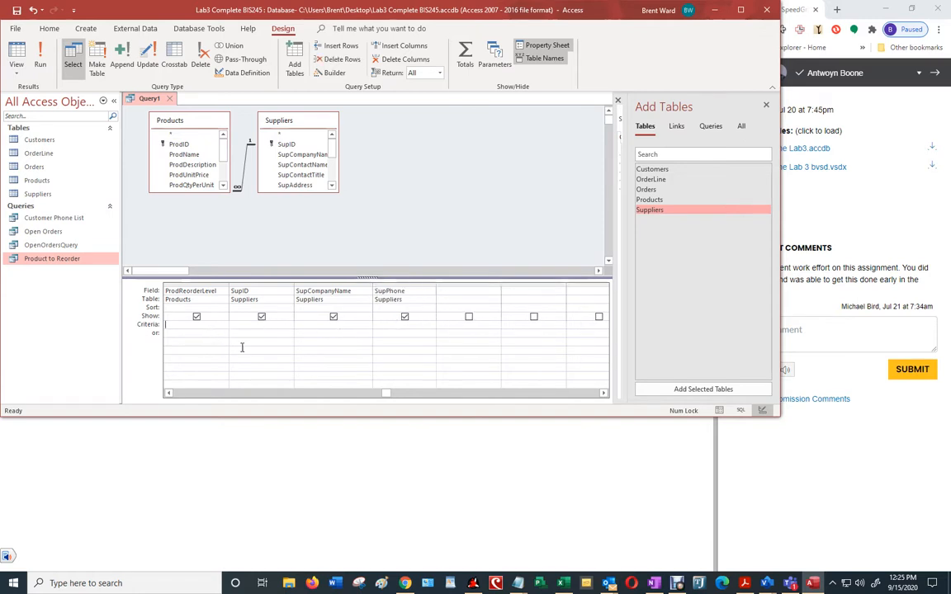
Start the criterion for the ProdUnitsInStock field with the <= operator
{"action": "left_click", "coordinate": [168, 393]}
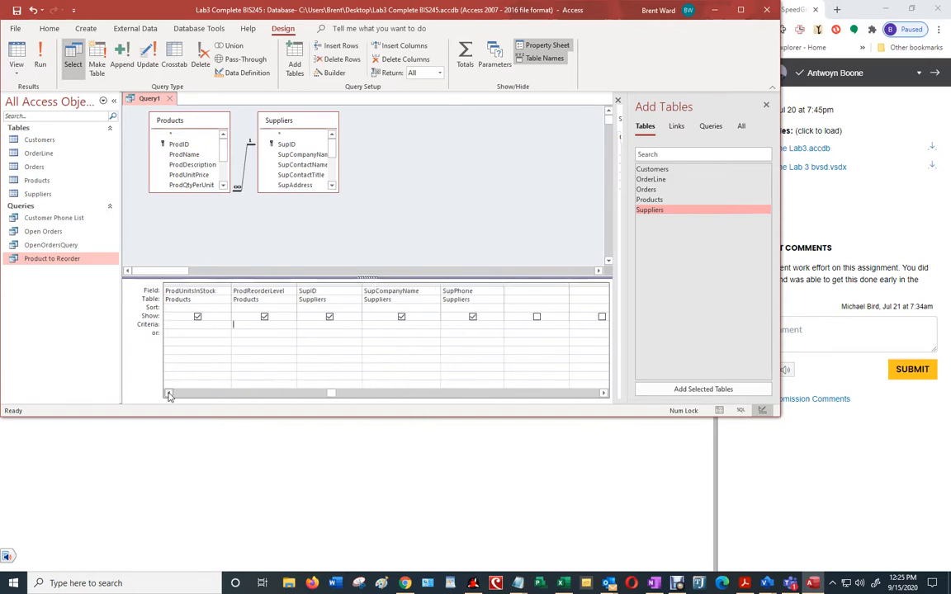
{"action": "left_click", "coordinate": [168, 394]}
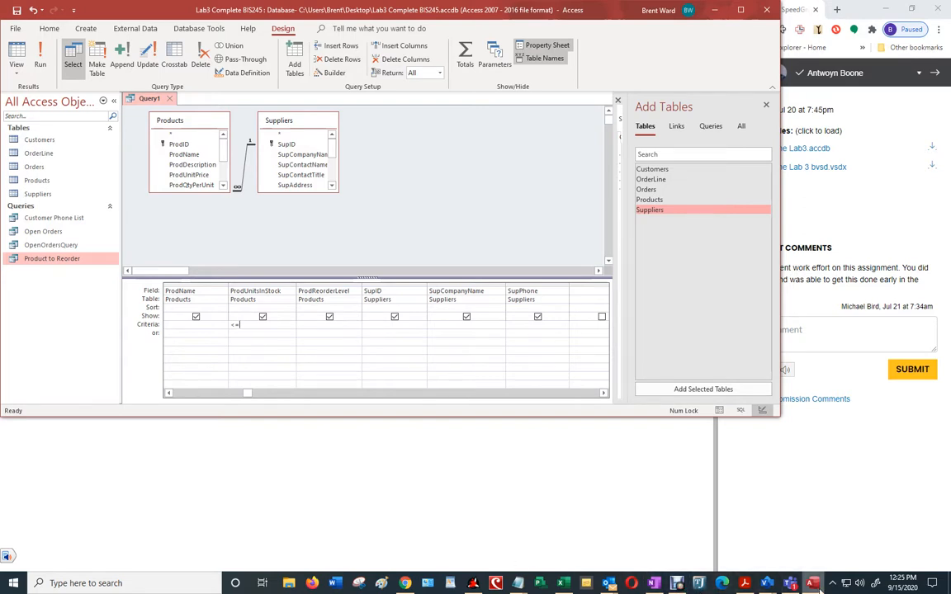
{"action": "mouse_move", "coordinate": [819, 588]}
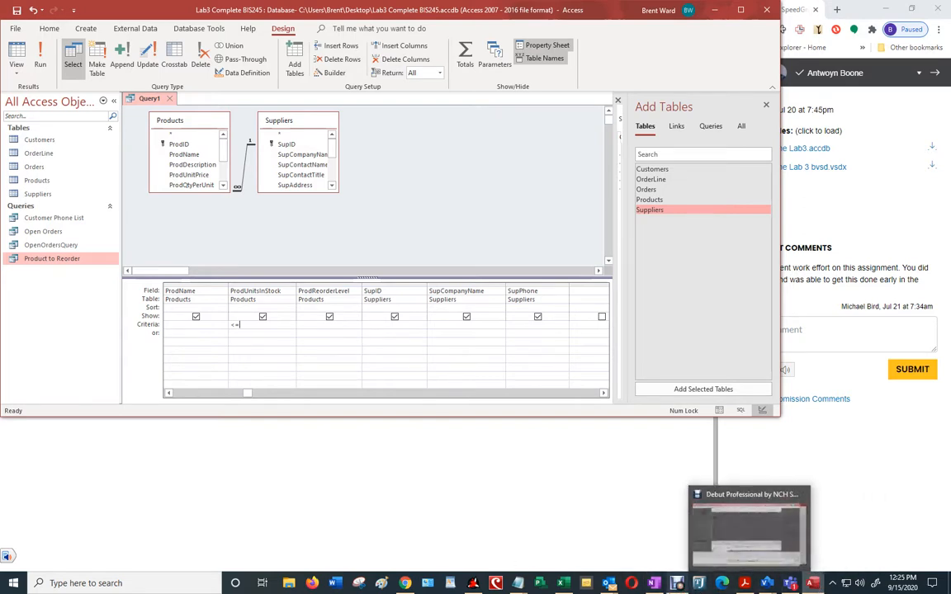
{"action": "left_click", "coordinate": [677, 585]}
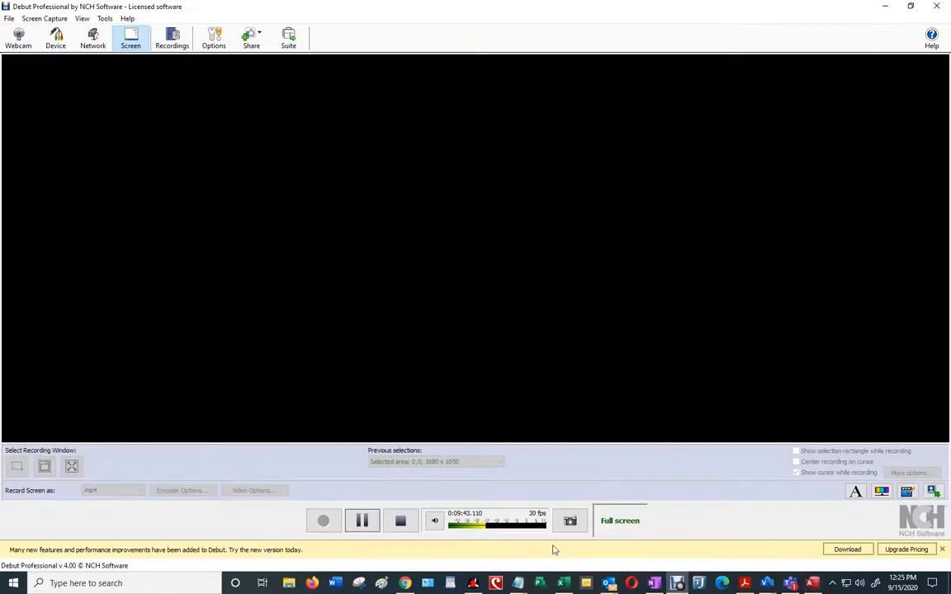
{"action": "left_click", "coordinate": [363, 520]}
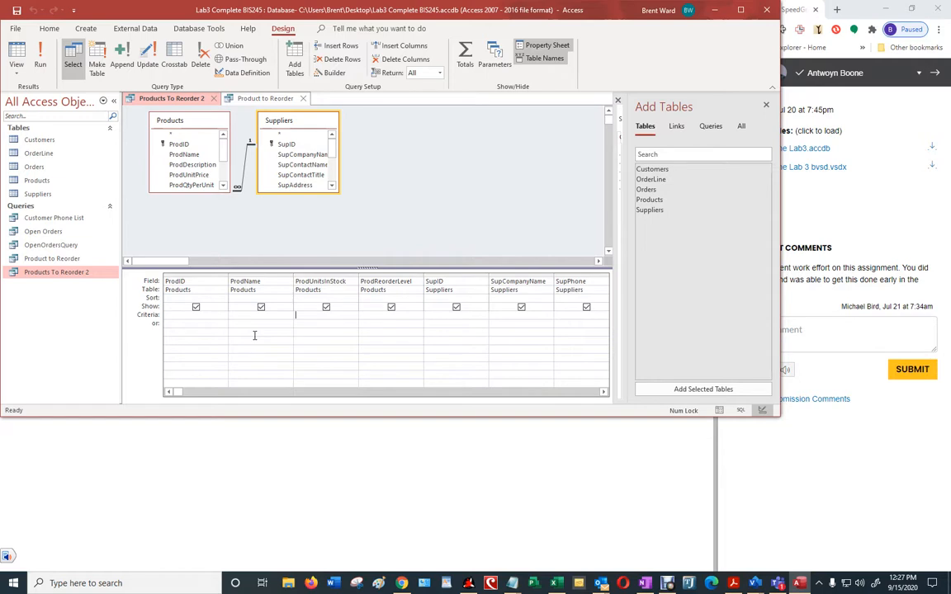
Paste <=[ProdReorderLevel] as the ProdUnitsInStock criterion and widen that column so the whole expression fits
{"action": "key", "text": "ctrl+v"}
{"action": "key", "text": "Home"}
{"action": "left_click_drag", "start_coordinate": [359, 274], "coordinate": [386, 274]}
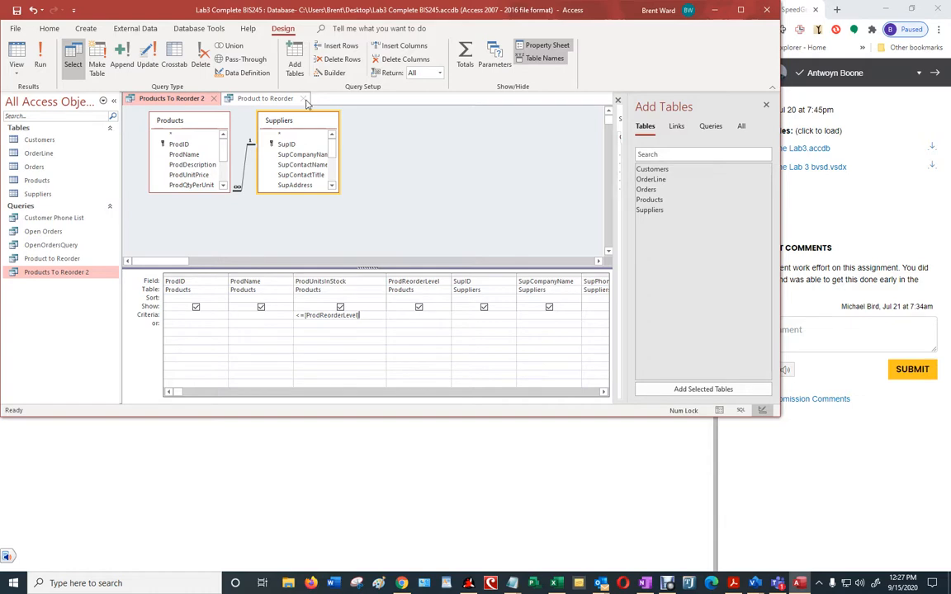
Close the Product to Reorder query and close Products To Reorder 2, saving its design changes
{"action": "left_click", "coordinate": [304, 98]}
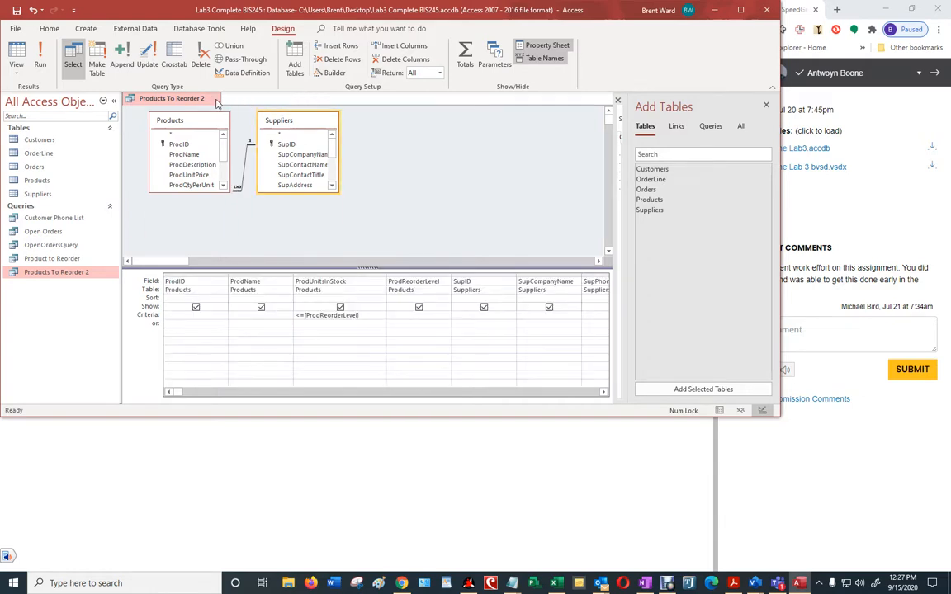
{"action": "left_click", "coordinate": [215, 99]}
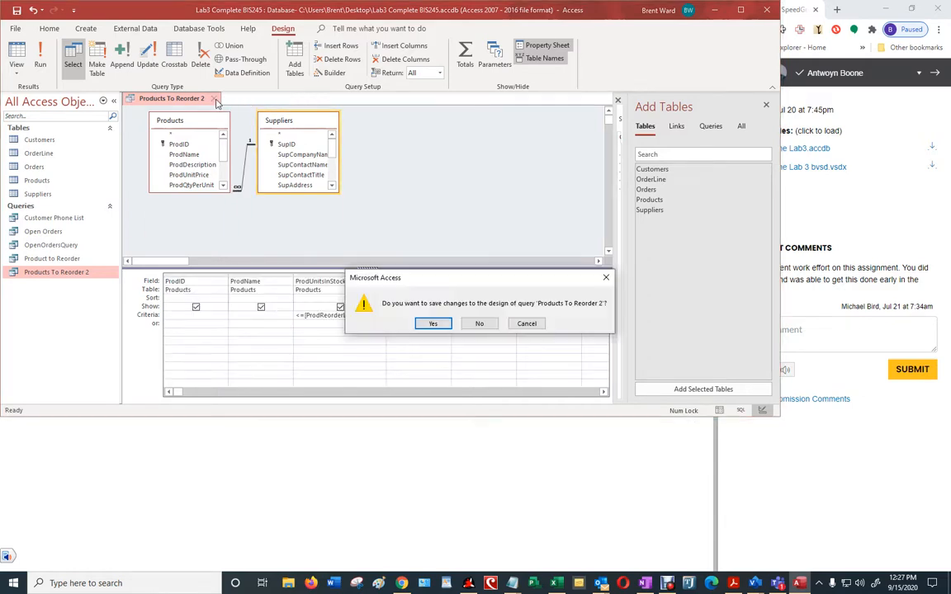
{"action": "left_click", "coordinate": [434, 324]}
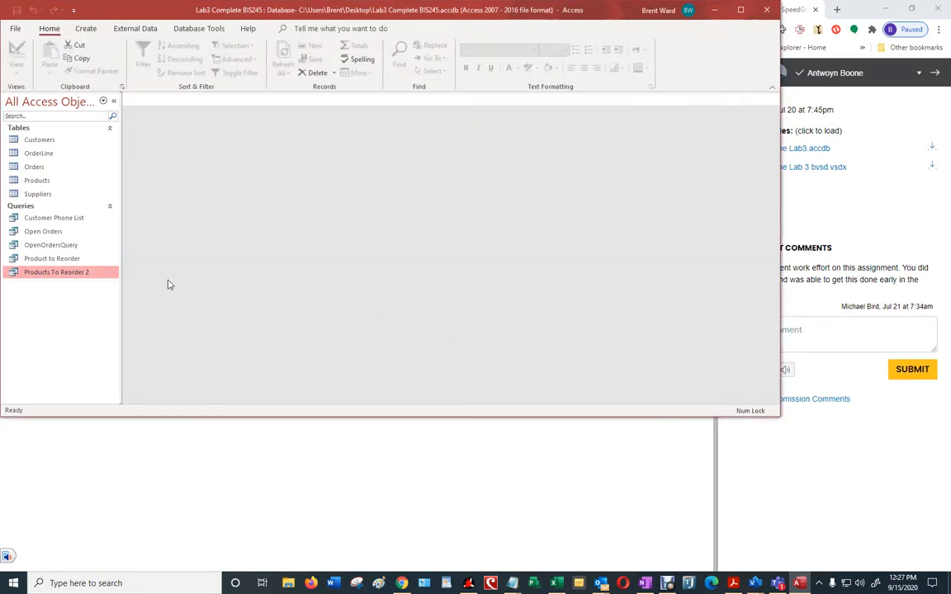
Run the Products To Reorder 2 query and widen its ProdName column to fit the full product names
{"action": "double_click", "coordinate": [60, 273]}
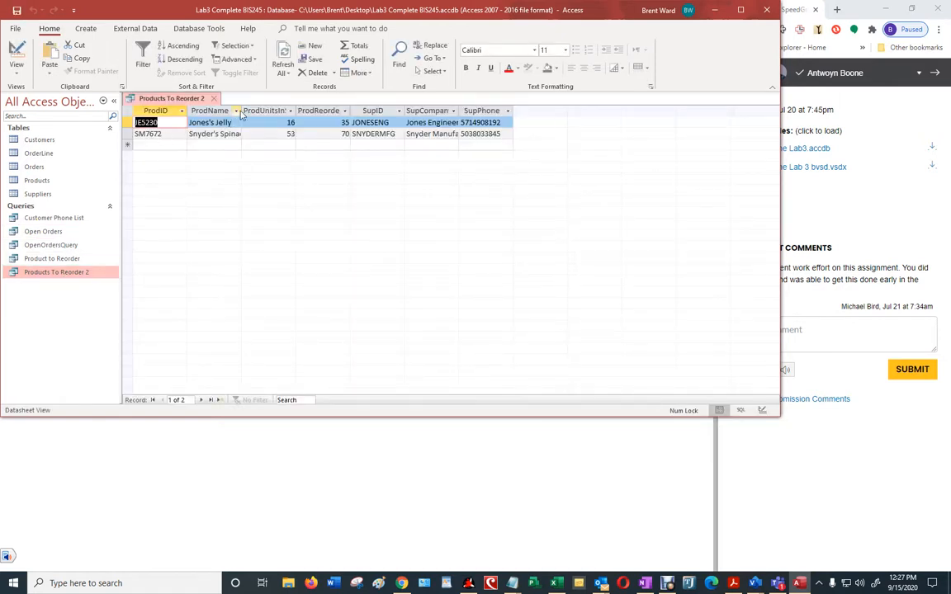
{"action": "left_click_drag", "start_coordinate": [242, 110], "coordinate": [258, 110]}
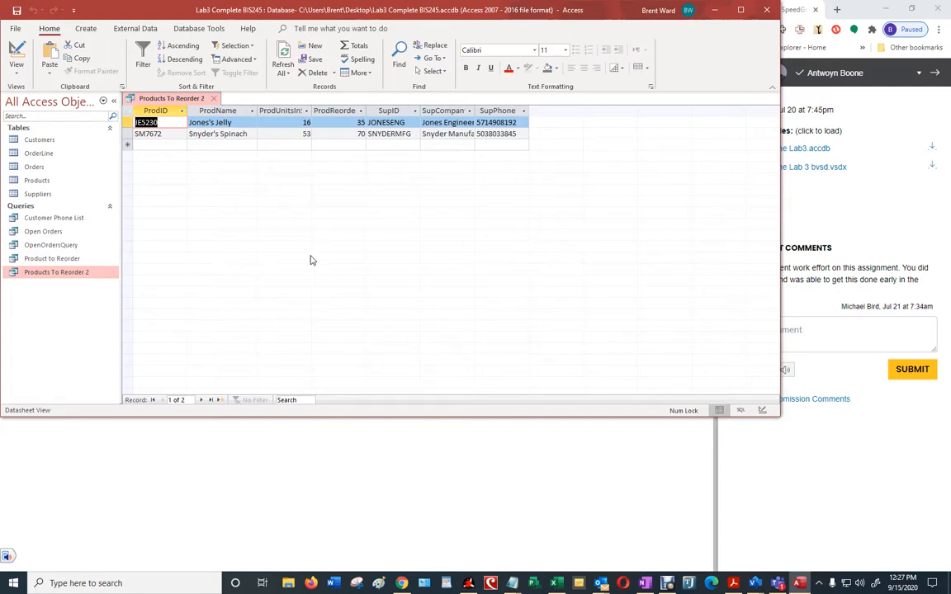
{"action": "left_click", "coordinate": [59, 220]}
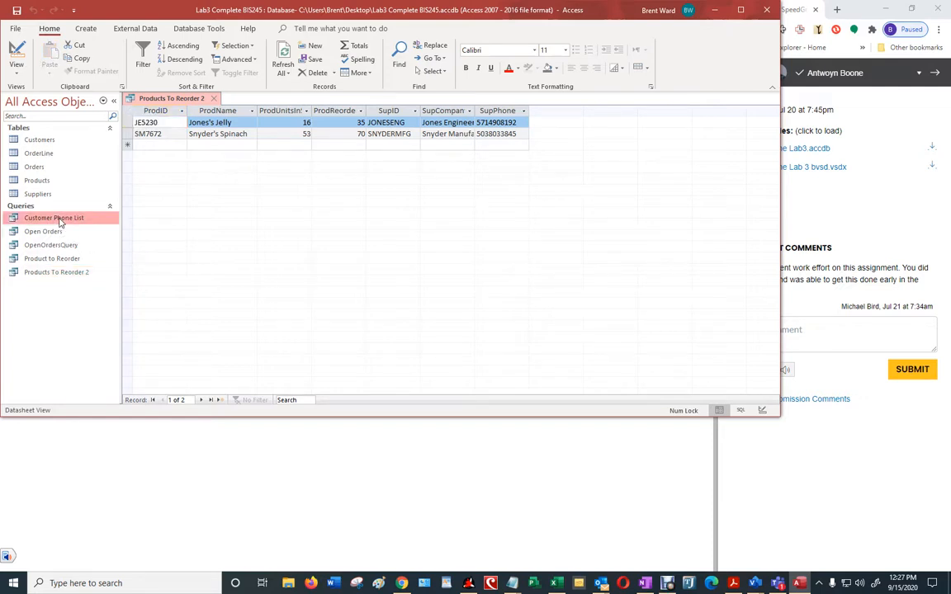
{"action": "left_click", "coordinate": [54, 233]}
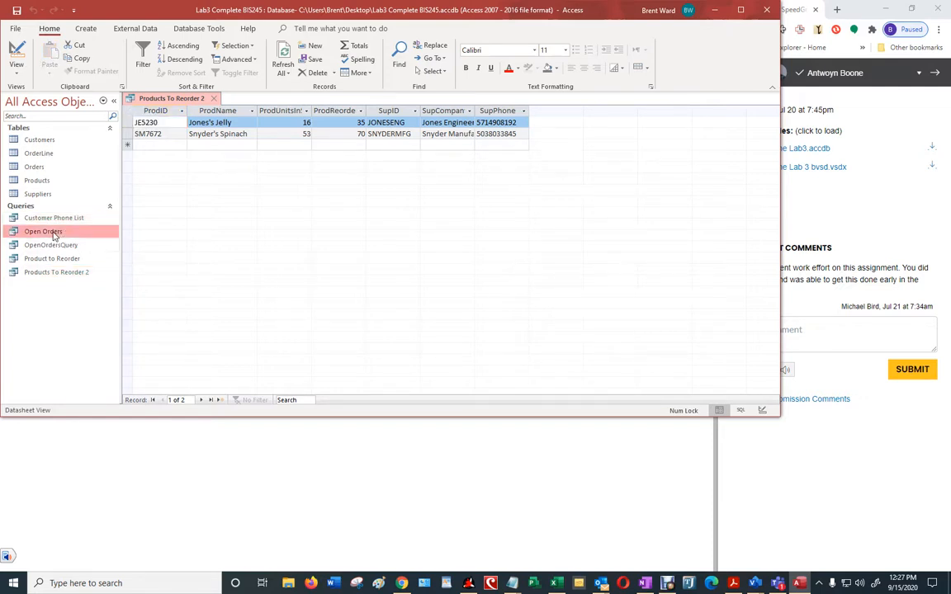
{"action": "left_click", "coordinate": [54, 259]}
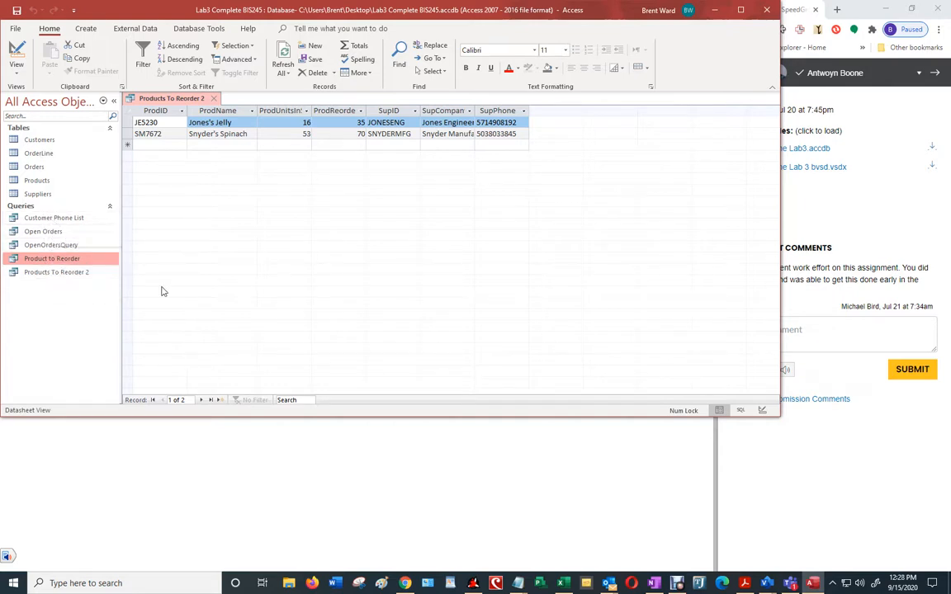
{"action": "left_click", "coordinate": [678, 584]}
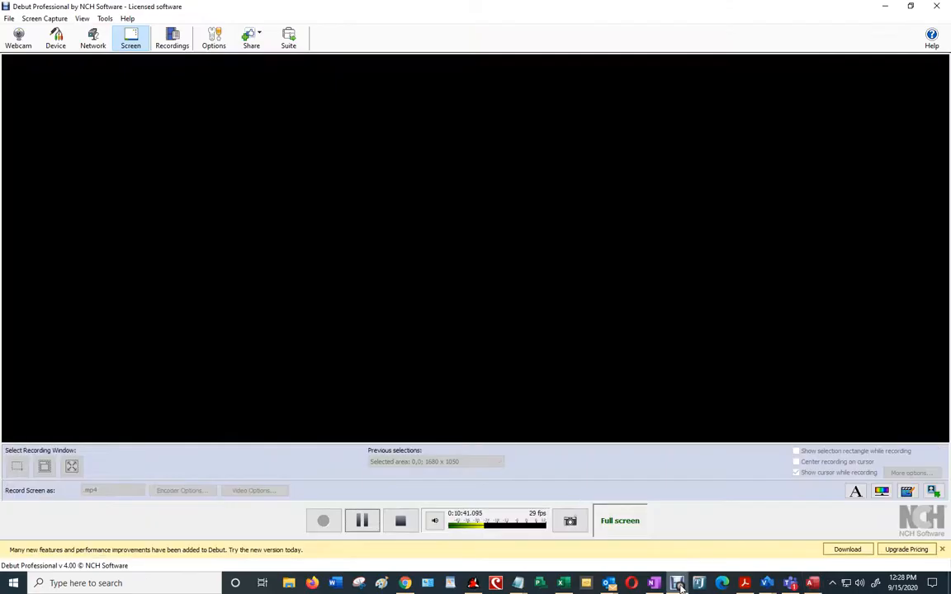